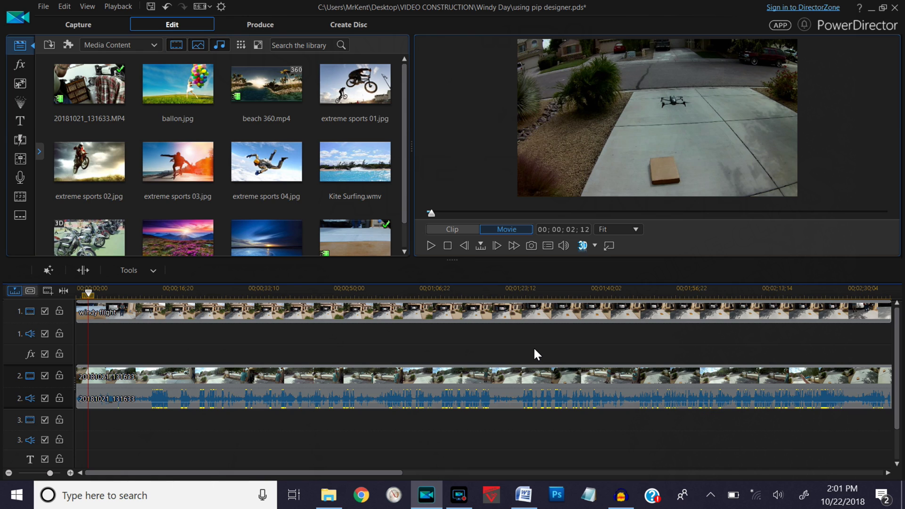
# Step: Hide the track 2 video to view the windy flight clip alone, return to the movie's start and show track 2 again
pyautogui.click(44, 375)
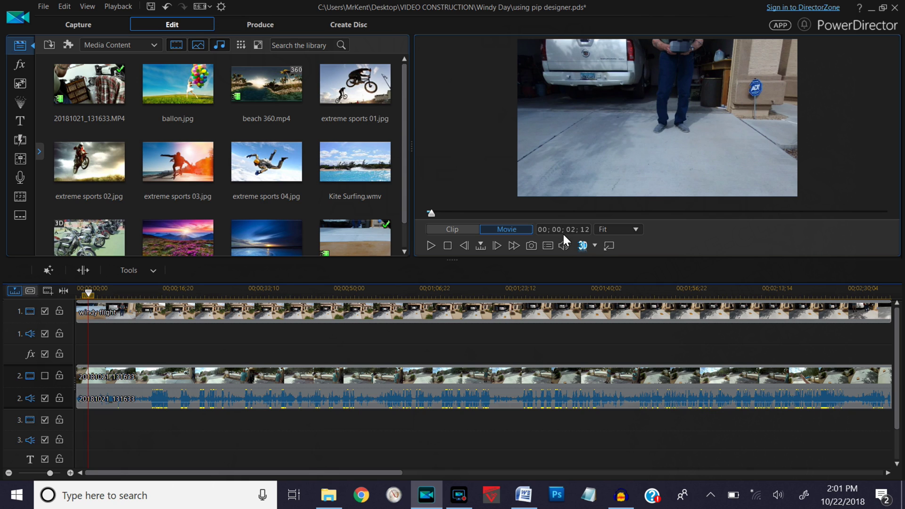
pyautogui.click(448, 246)
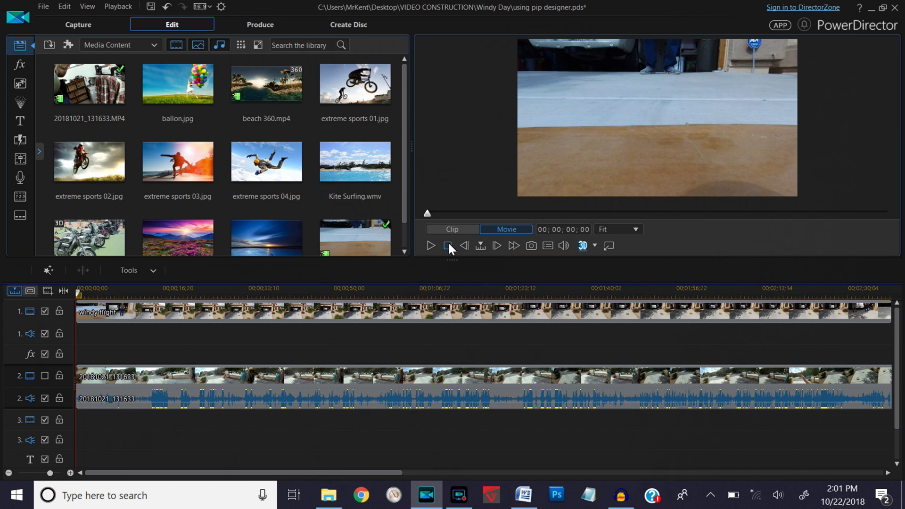
pyautogui.click(45, 376)
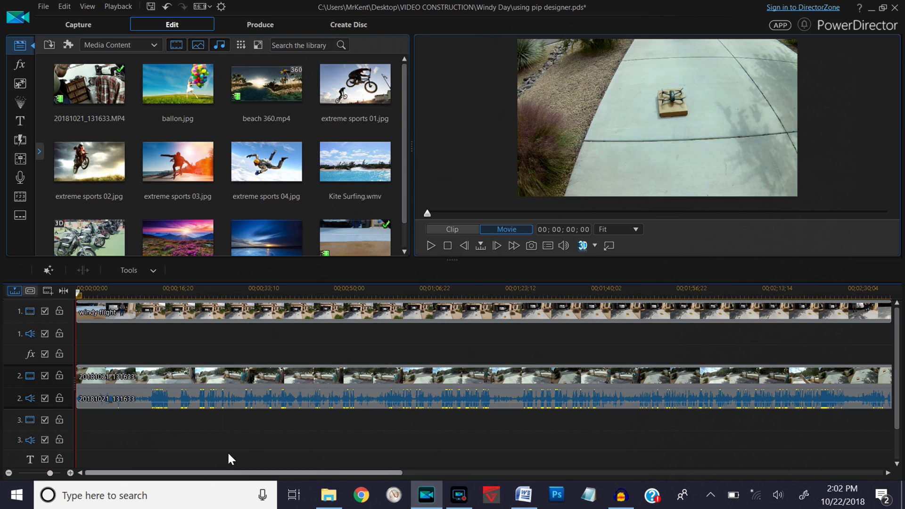
pyautogui.click(367, 380)
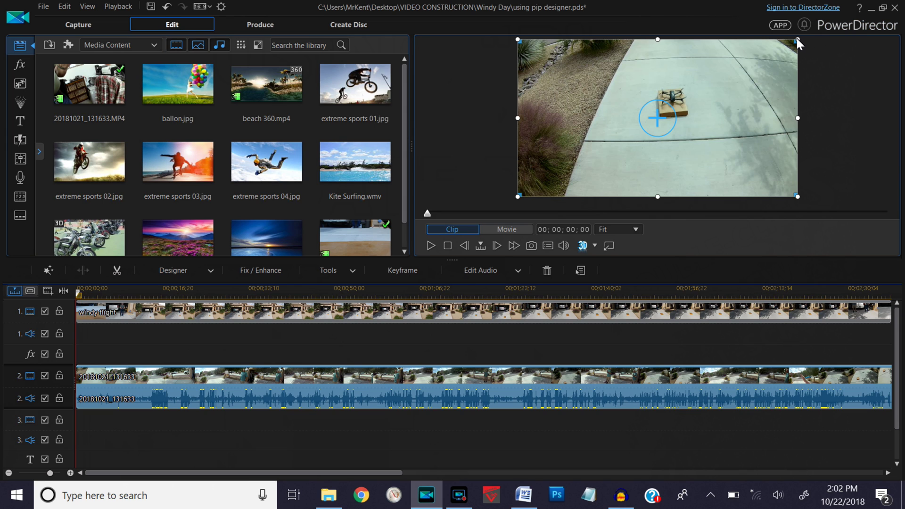
pyautogui.moveTo(798, 40); pyautogui.dragTo(671, 151)
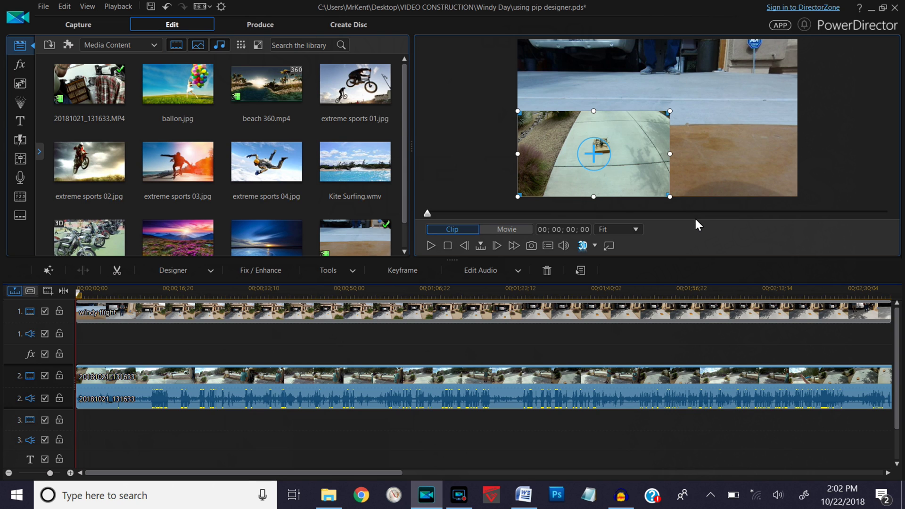
pyautogui.click(165, 7)
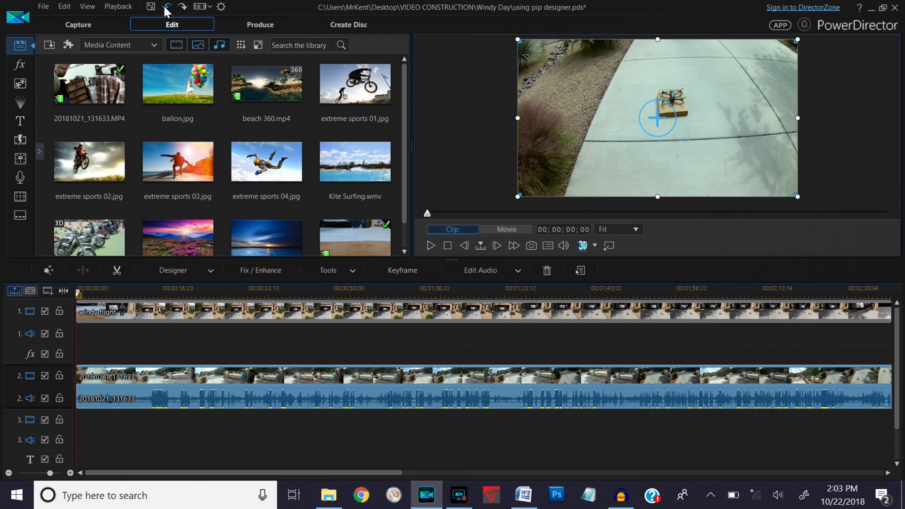
# Step: Open the track 2 clip in the PiP Designer and add Position and Scale keyframes at 00;00;00;00
pyautogui.click(211, 270)
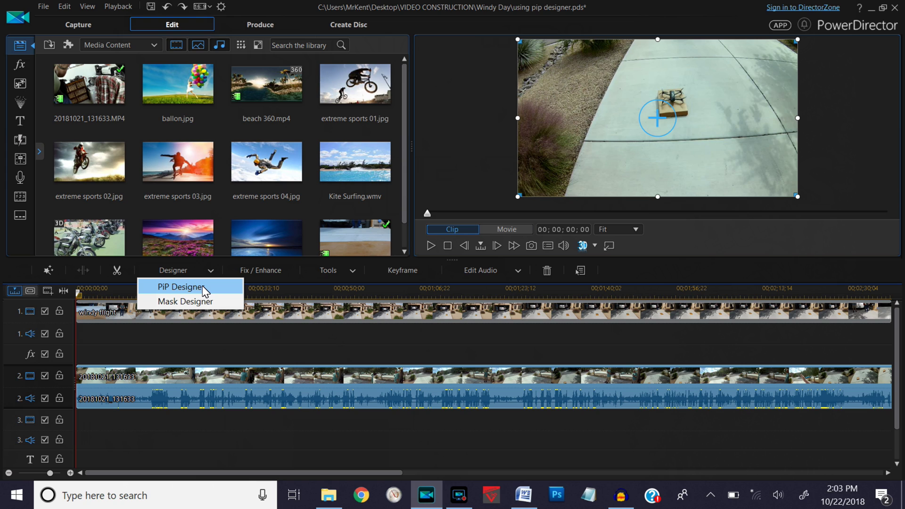
pyautogui.click(318, 388)
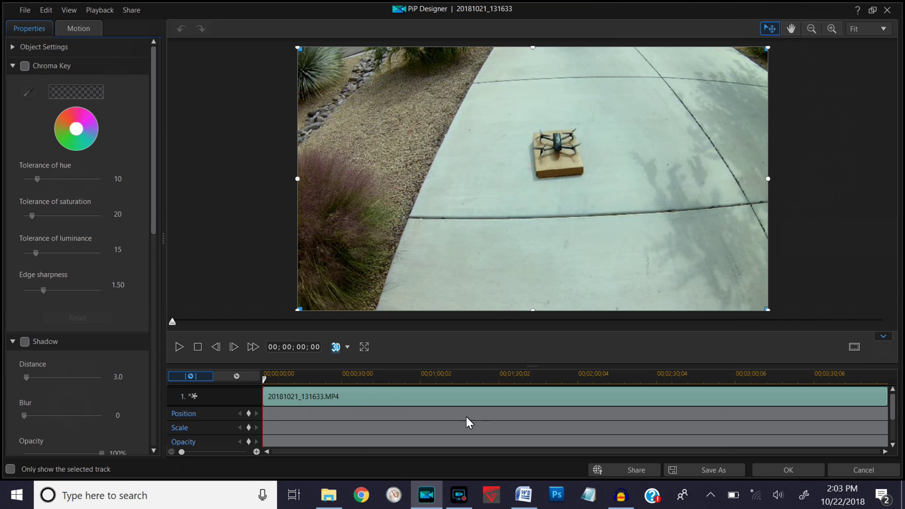
pyautogui.click(249, 414)
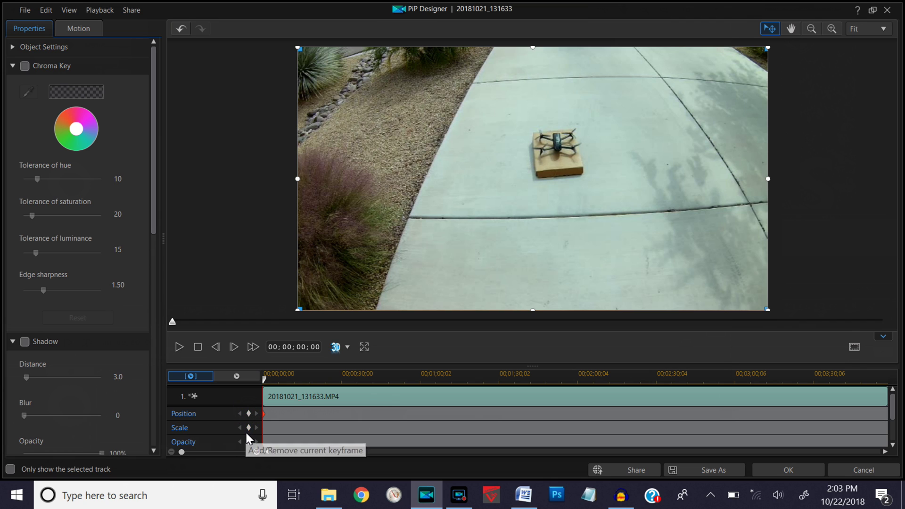
pyautogui.click(248, 428)
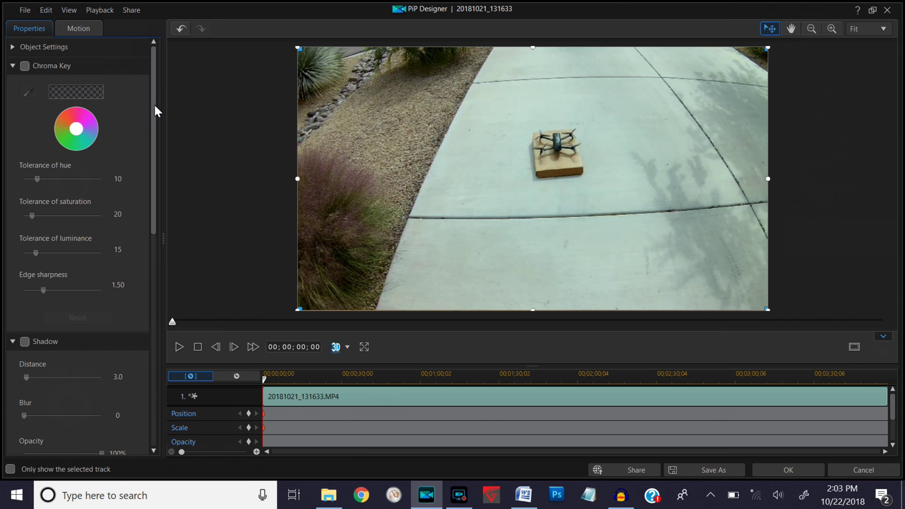
# Step: Enable a white uniform-color border on the clip with size 1 and blur 0
pyautogui.moveTo(154, 114); pyautogui.dragTo(148, 332)
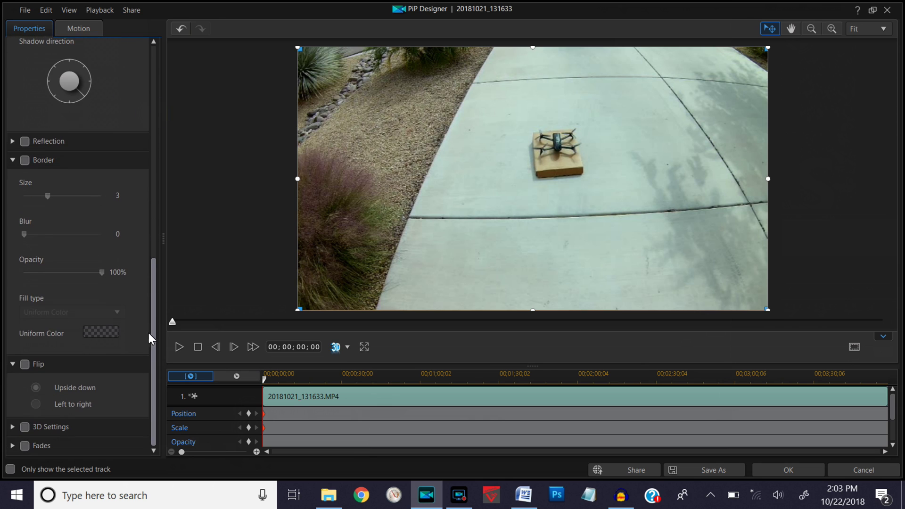
pyautogui.click(25, 161)
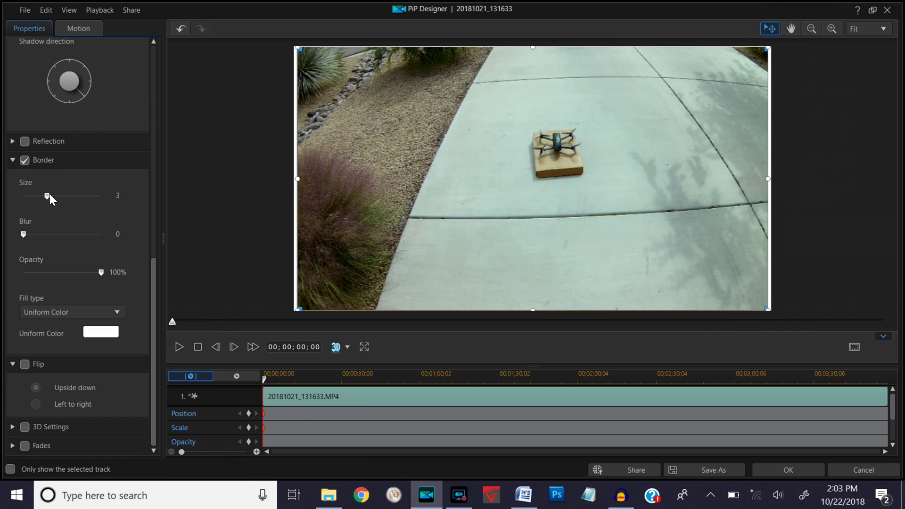
pyautogui.moveTo(45, 196)
pyautogui.mouseDown()
pyautogui.moveTo(97, 199)
pyautogui.moveTo(29, 199)
pyautogui.mouseUp()
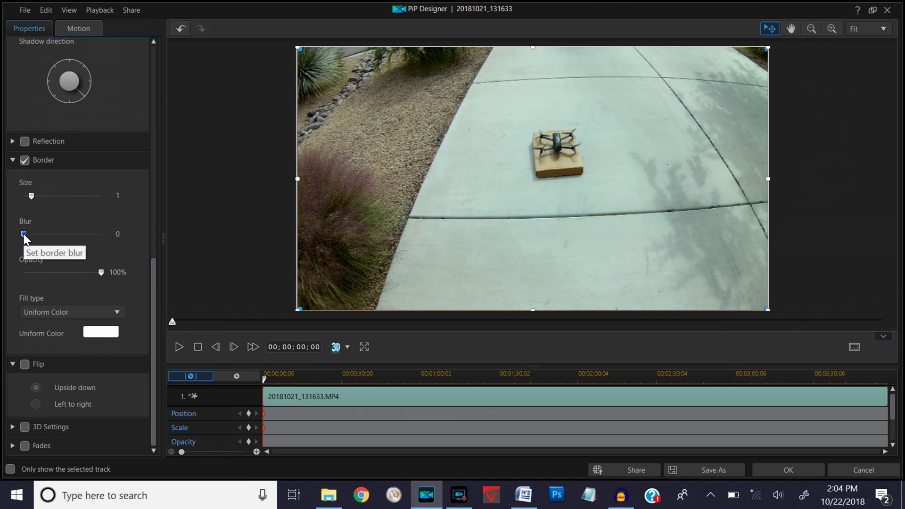
pyautogui.moveTo(23, 234)
pyautogui.mouseDown()
pyautogui.moveTo(31, 234)
pyautogui.moveTo(6, 231)
pyautogui.mouseUp()
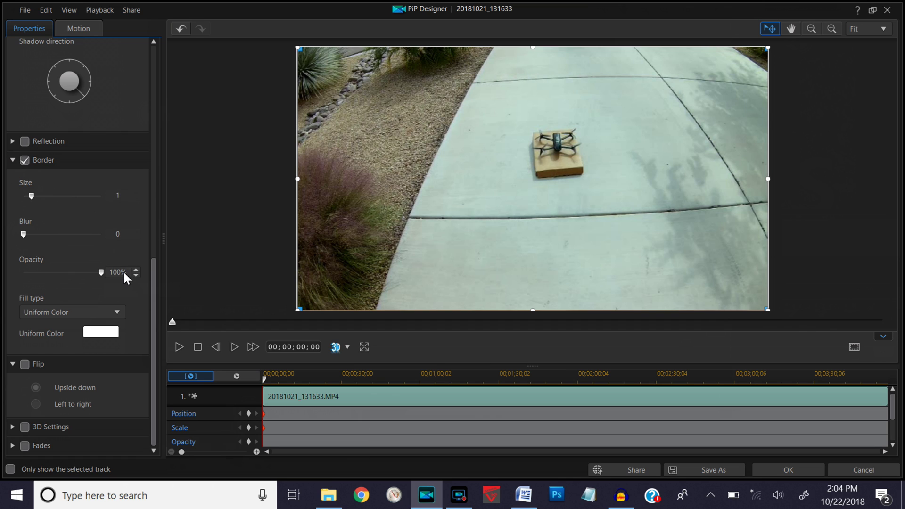
# Step: Enable the clip's shadow and point the shadow direction to the upper right
pyautogui.moveTo(155, 333); pyautogui.dragTo(151, 215)
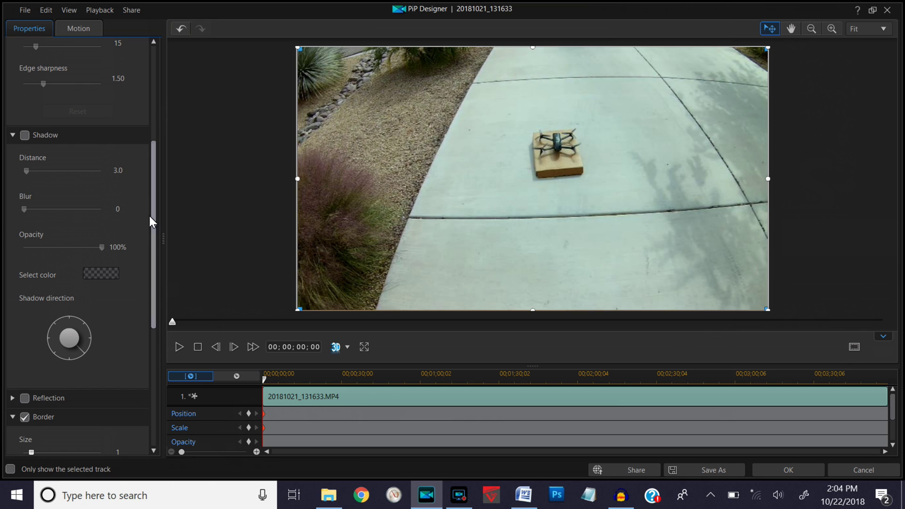
pyautogui.click(24, 135)
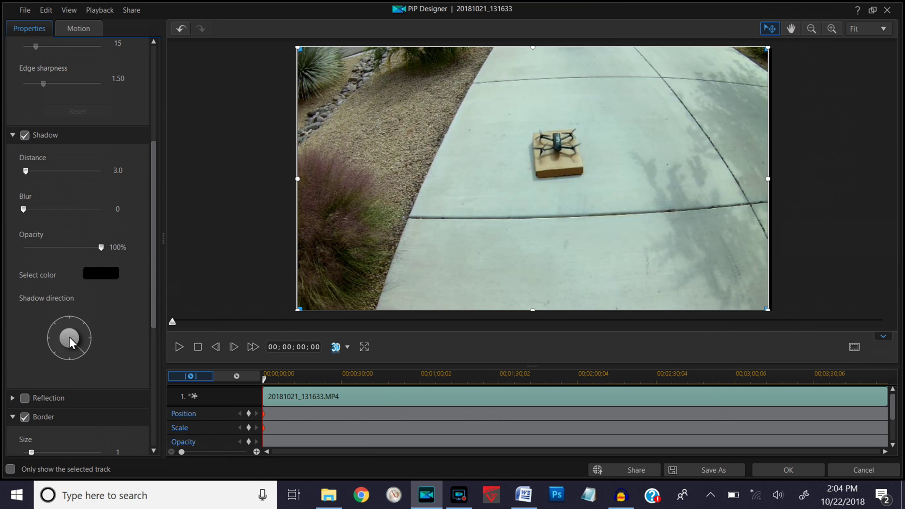
pyautogui.click(82, 325)
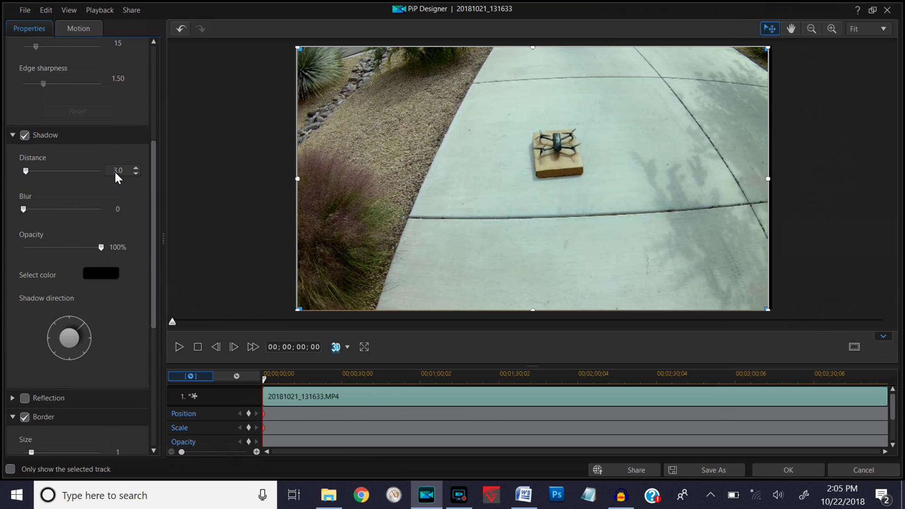
# Step: Try different shadow distances, settle on a distance of 3.0, and set the shadow blur to 3
pyautogui.moveTo(25, 171); pyautogui.dragTo(62, 170)
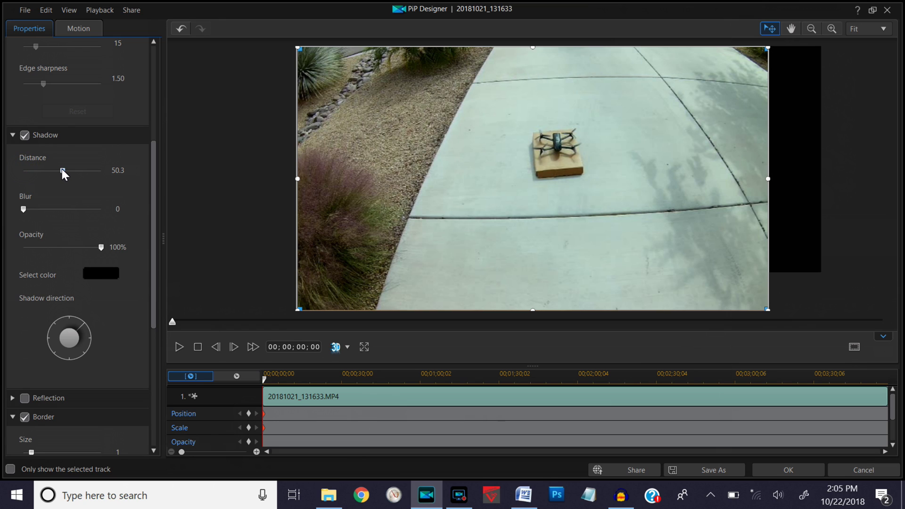
pyautogui.moveTo(63, 171); pyautogui.dragTo(5, 171)
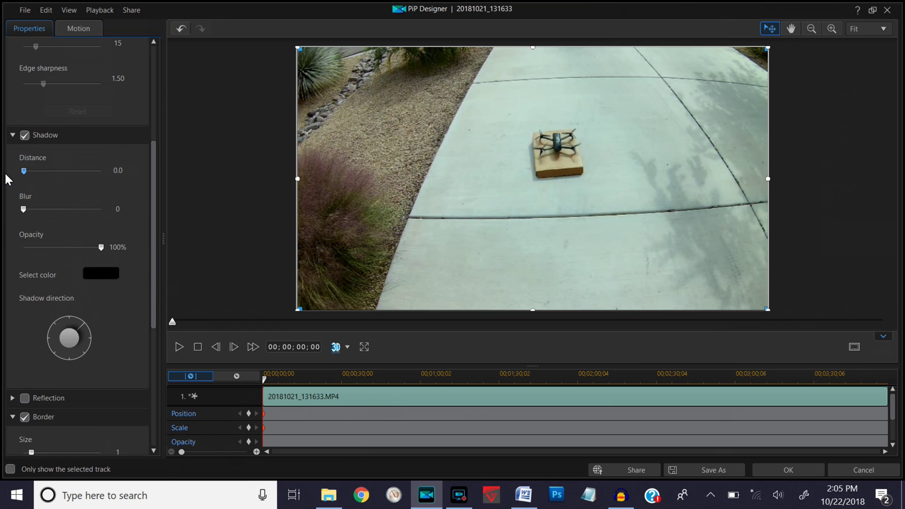
pyautogui.click(136, 168)
pyautogui.moveTo(24, 171); pyautogui.dragTo(12, 173)
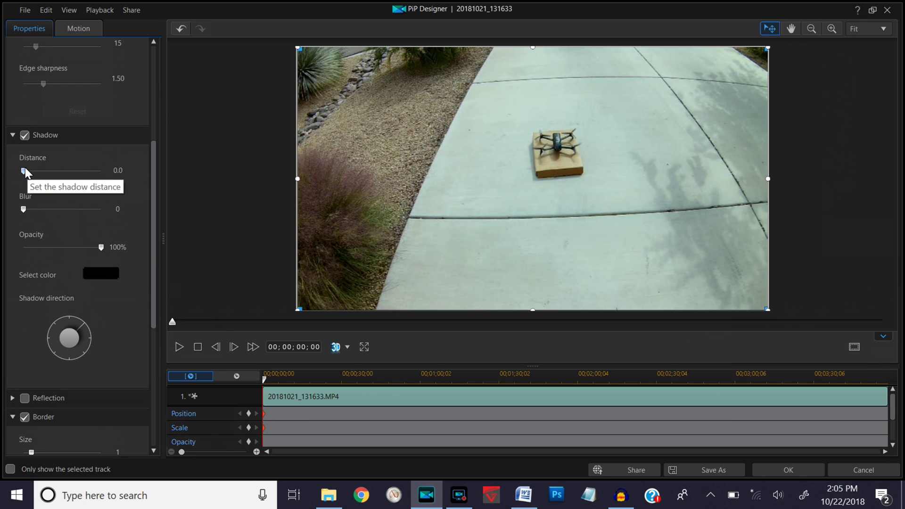
pyautogui.moveTo(24, 173)
pyautogui.mouseDown()
pyautogui.moveTo(31, 169)
pyautogui.moveTo(23, 171)
pyautogui.mouseUp()
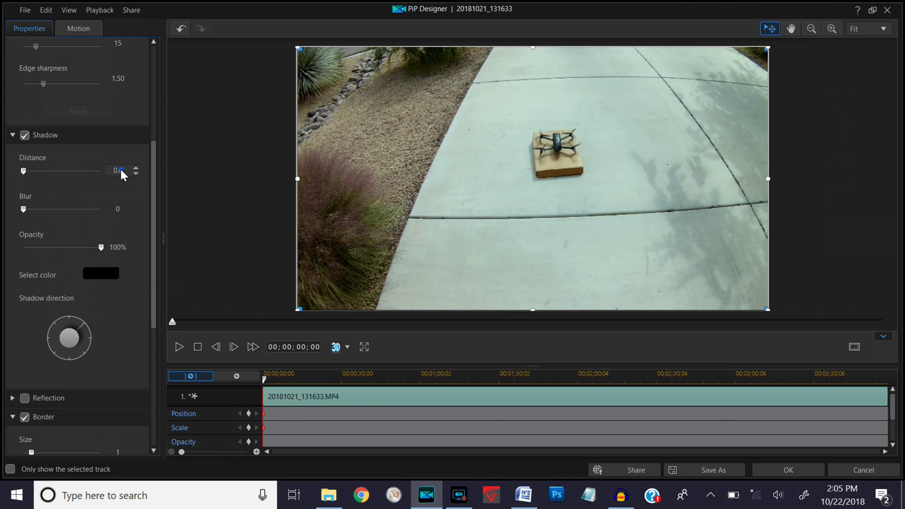
pyautogui.press('Return')
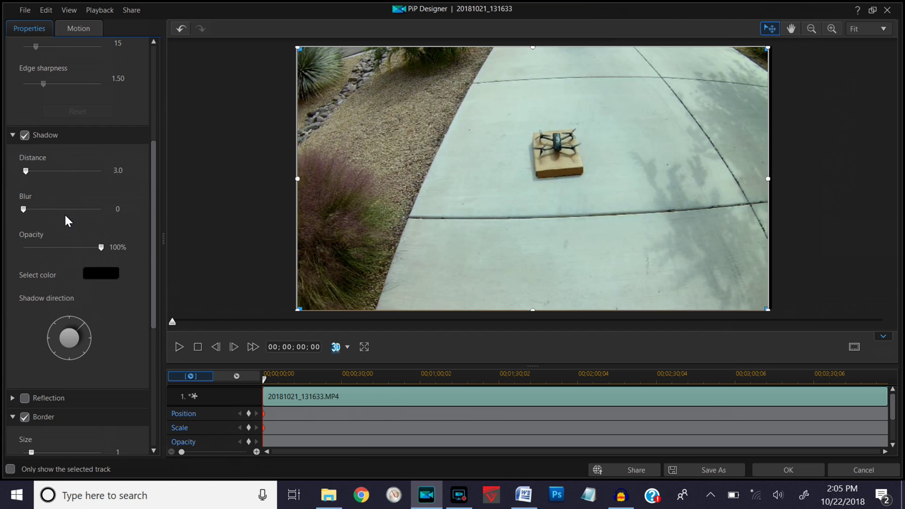
pyautogui.click(24, 205)
pyautogui.click(24, 207)
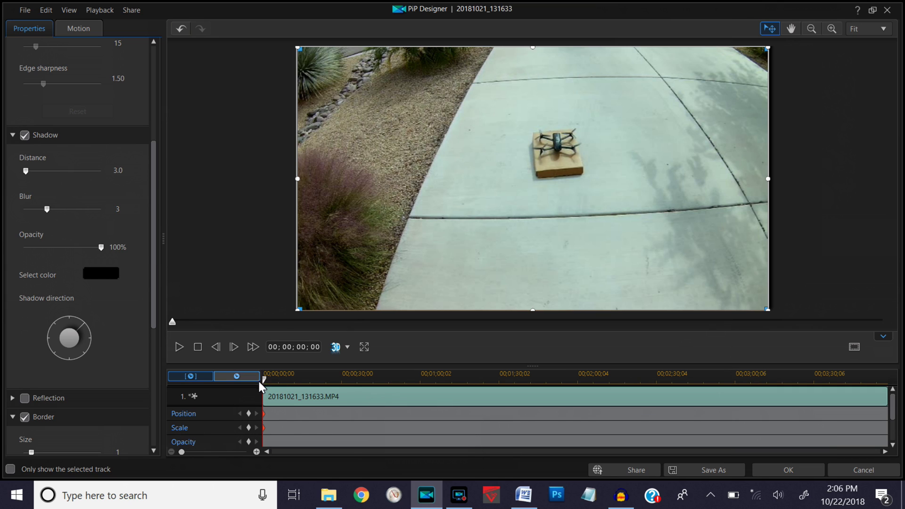
# Step: At 00;00;03;12, shrink the clip proportionally into the frame's lower-left corner to a little over half size, and apply the PiP Designer changes
pyautogui.moveTo(265, 380); pyautogui.dragTo(267, 380)
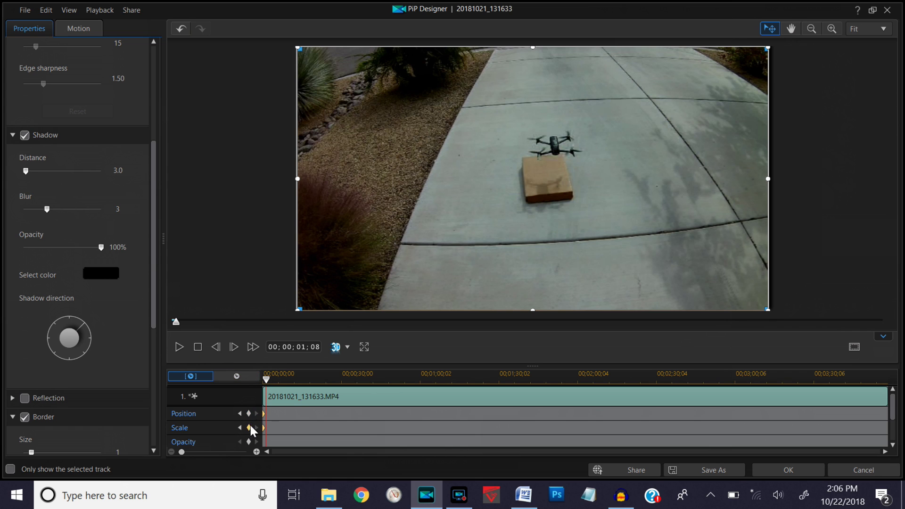
pyautogui.moveTo(265, 378); pyautogui.dragTo(283, 382)
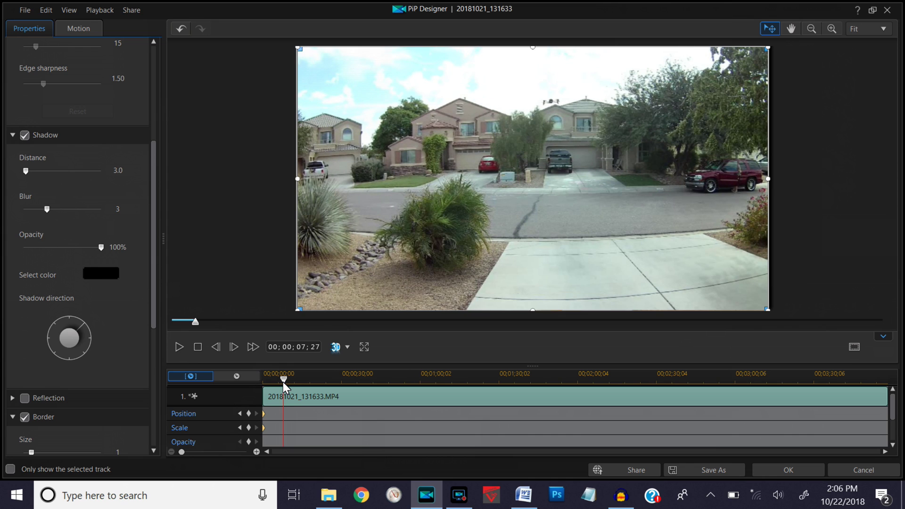
pyautogui.moveTo(282, 382); pyautogui.dragTo(270, 381)
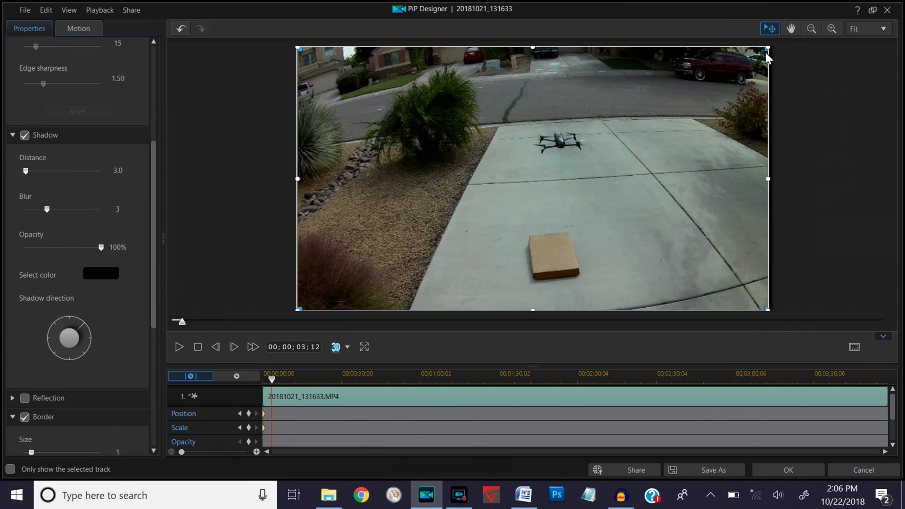
pyautogui.moveTo(768, 48); pyautogui.dragTo(575, 180)
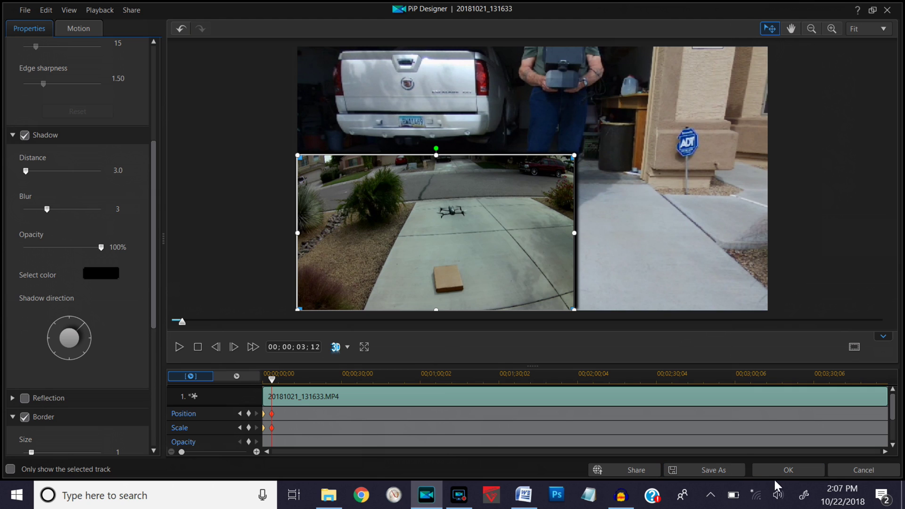
pyautogui.click(799, 466)
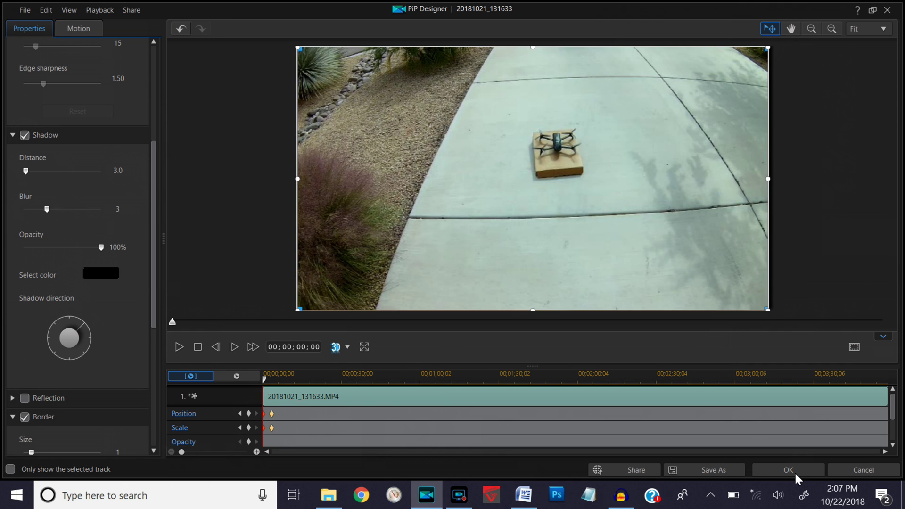
pyautogui.click(794, 471)
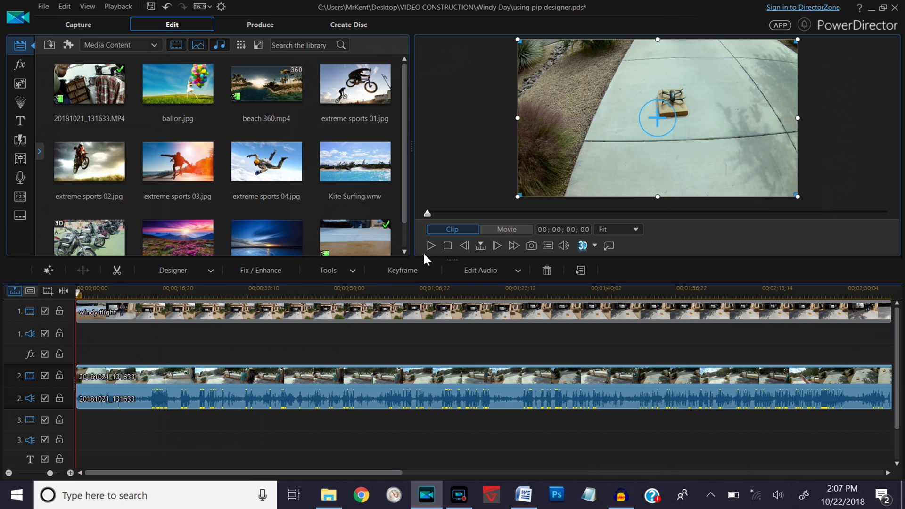
# Step: Play the whole movie from the start to check the picture-in-picture shrink, pausing at 00;00;05;00
pyautogui.click(501, 229)
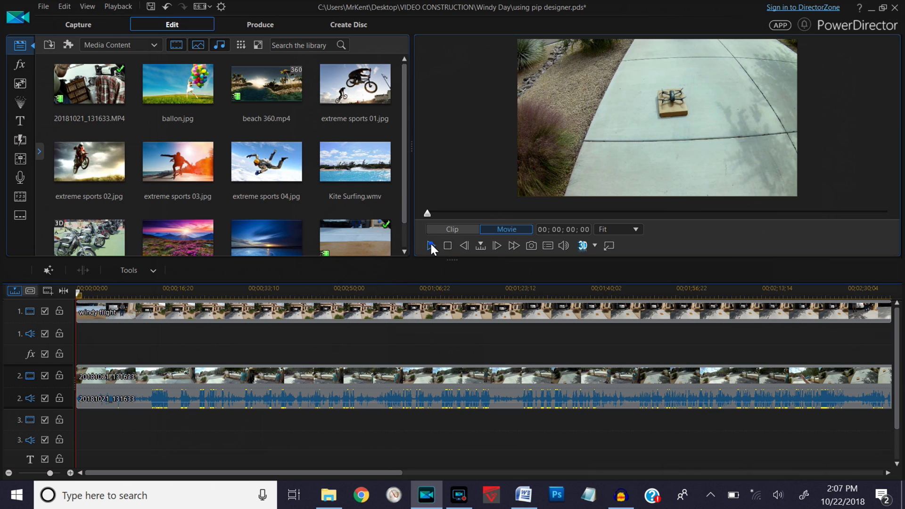
pyautogui.click(430, 244)
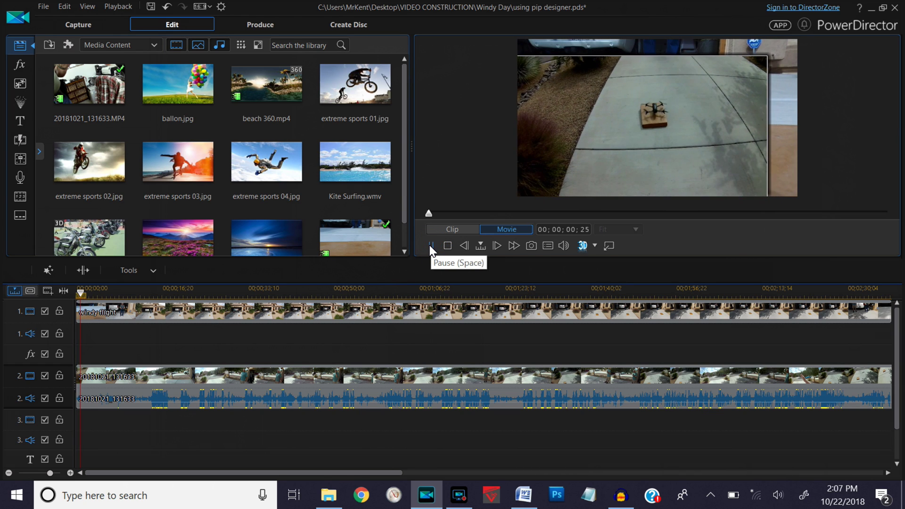
pyautogui.click(430, 245)
pyautogui.click(430, 245)
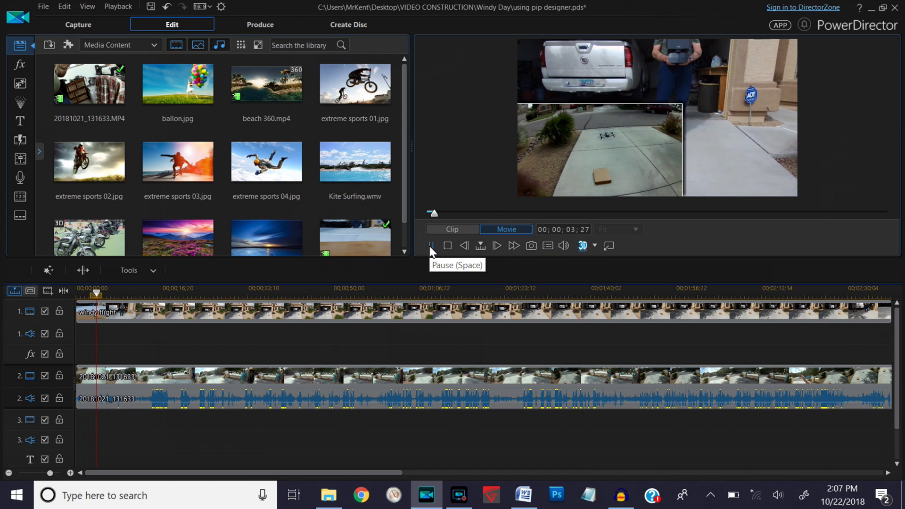
pyautogui.click(429, 246)
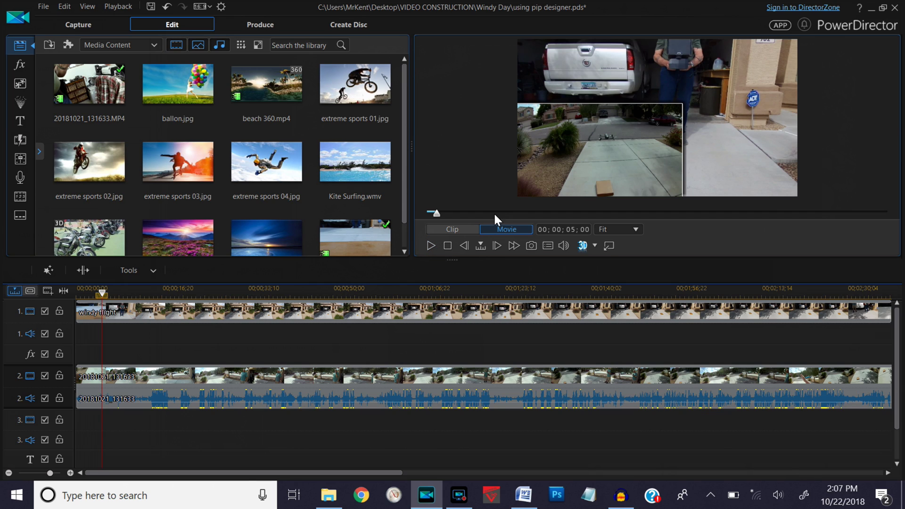
# Step: Add position and scale keyframes at 00;00;07;00 to the track 2 clip in the PiP Designer and apply the changes
pyautogui.click(351, 375)
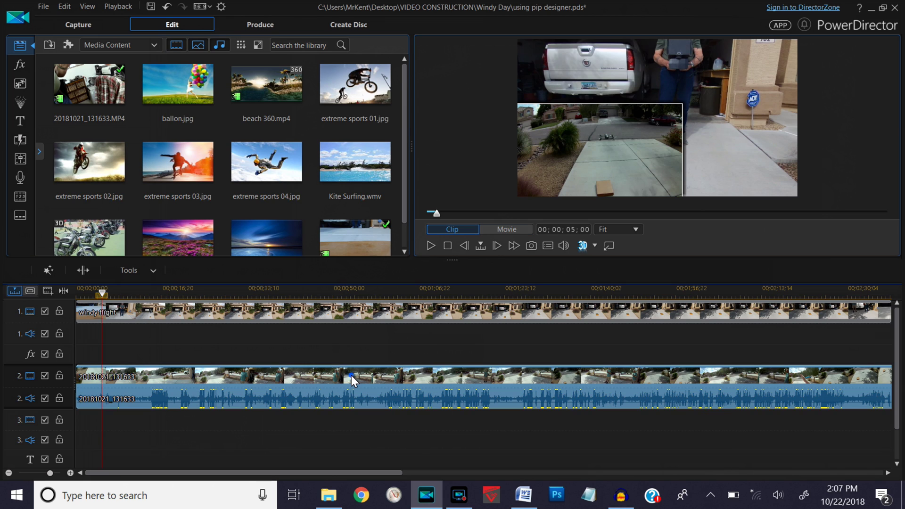
pyautogui.doubleClick(352, 376)
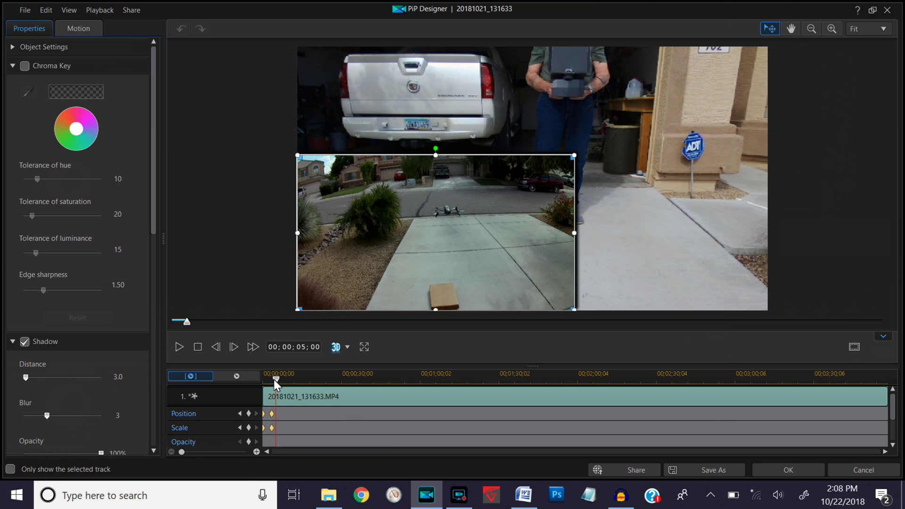
pyautogui.moveTo(277, 380); pyautogui.dragTo(298, 383)
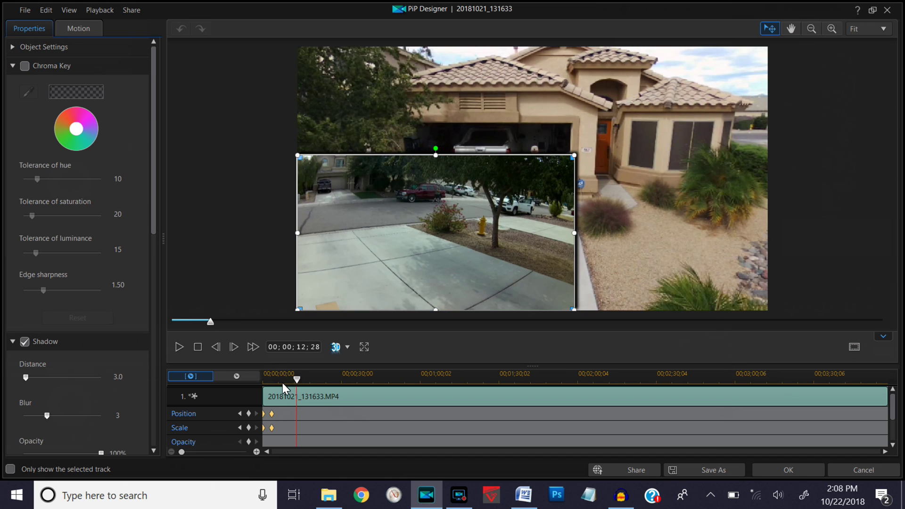
pyautogui.moveTo(296, 380); pyautogui.dragTo(283, 379)
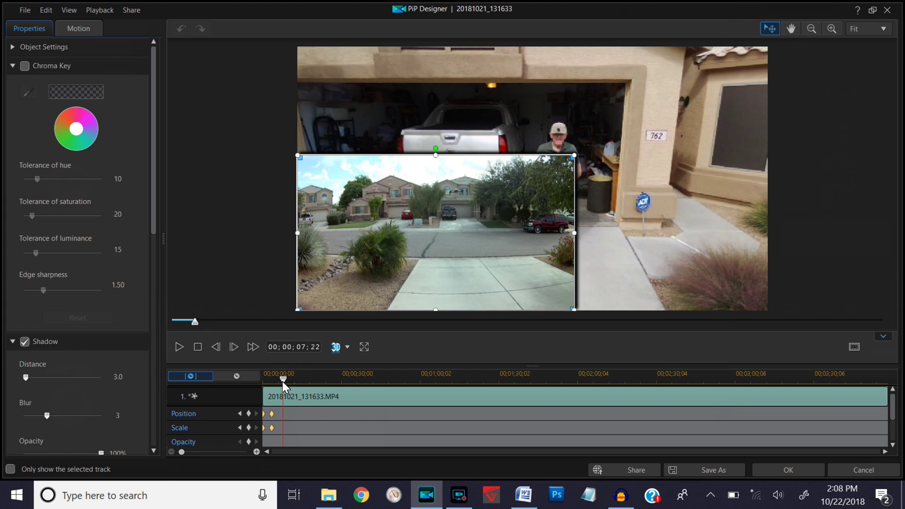
pyautogui.moveTo(283, 380); pyautogui.dragTo(287, 380)
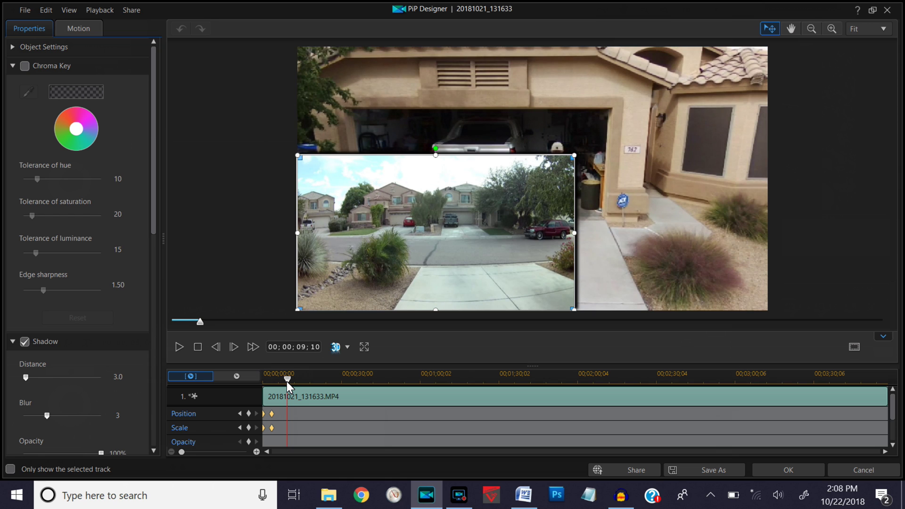
pyautogui.moveTo(287, 380); pyautogui.dragTo(281, 380)
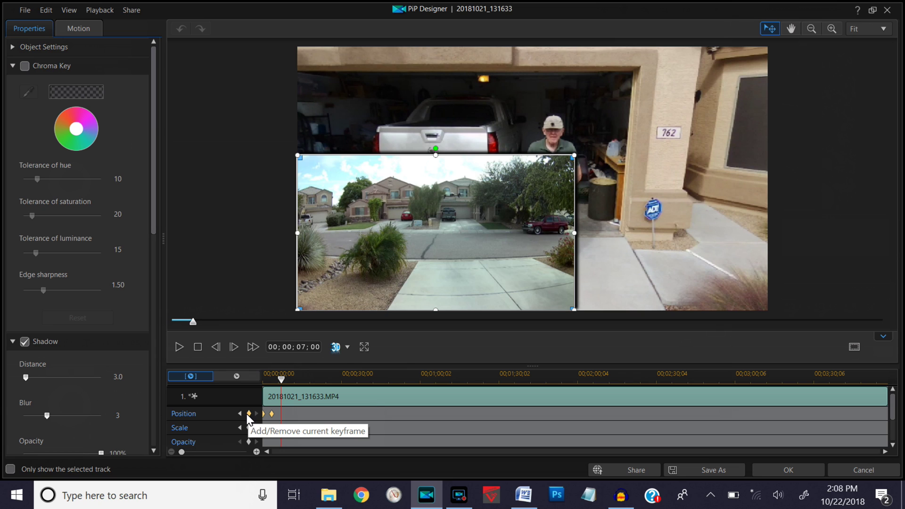
pyautogui.click(249, 414)
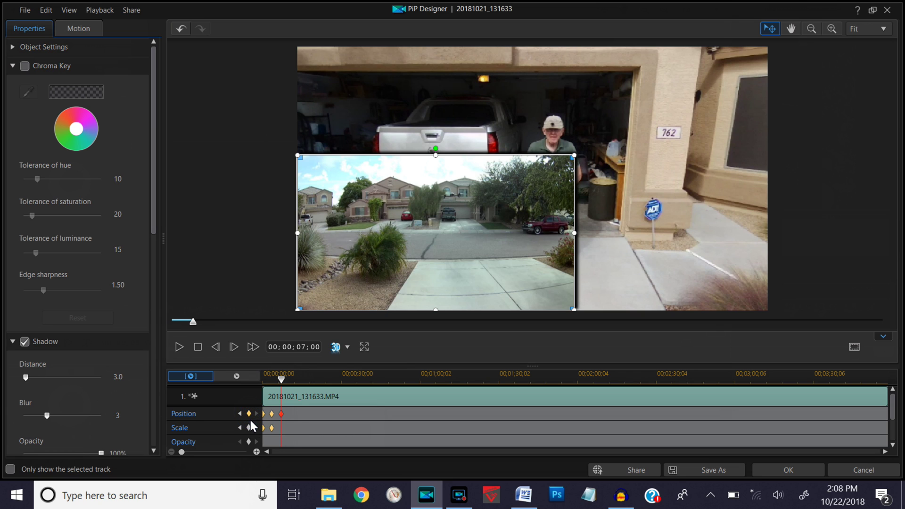
pyautogui.click(249, 428)
pyautogui.click(795, 470)
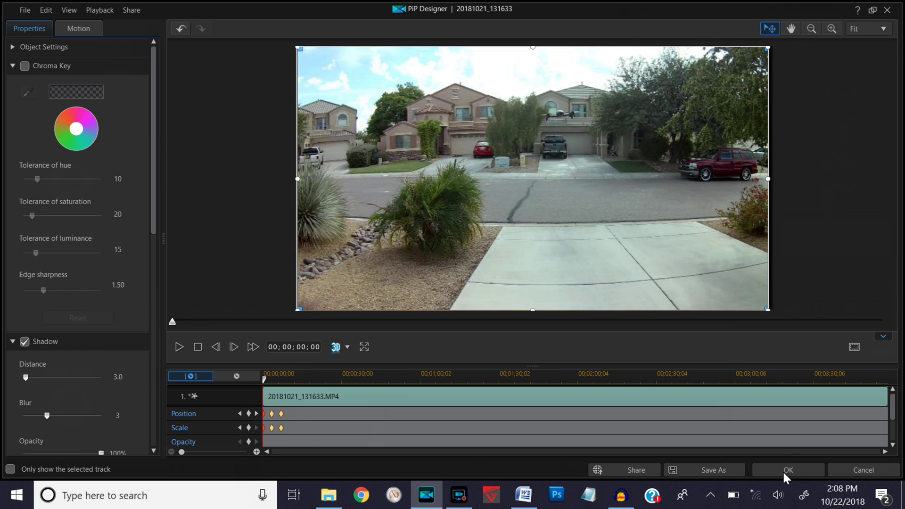
pyautogui.click(784, 472)
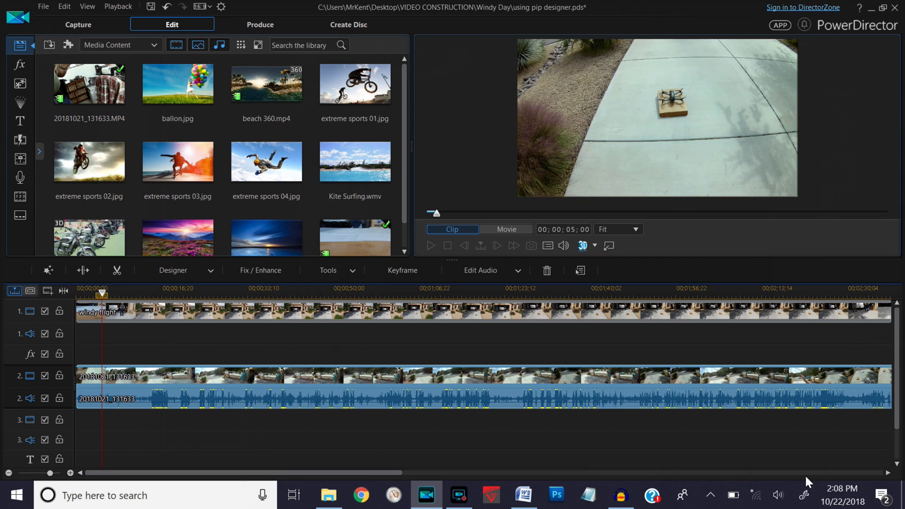
# Step: Play the whole movie from the start to check the picture-in-picture and its sound, stopping at 00;00;13;08
pyautogui.click(504, 228)
pyautogui.click(450, 245)
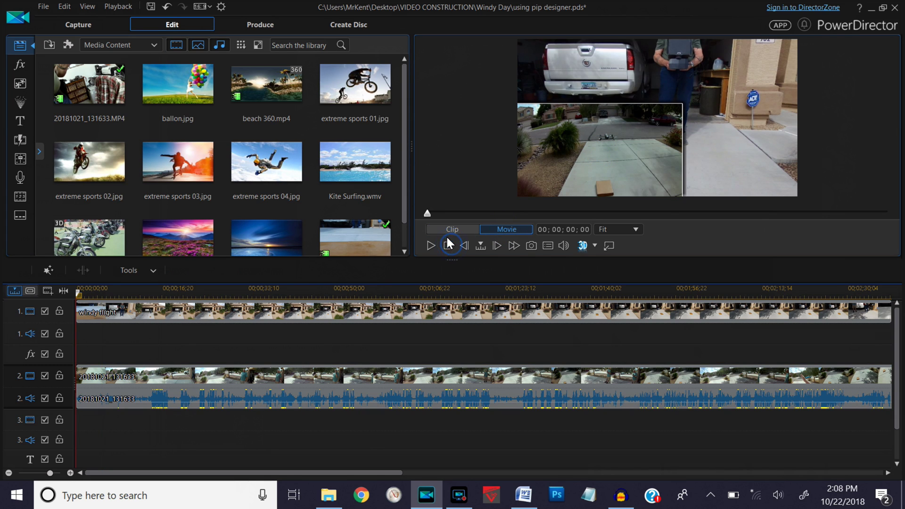
pyautogui.click(431, 245)
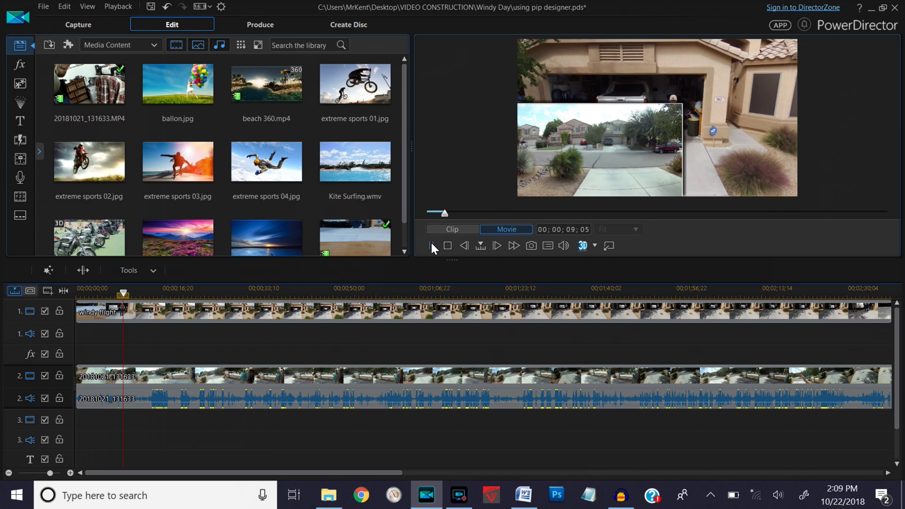
pyautogui.click(432, 246)
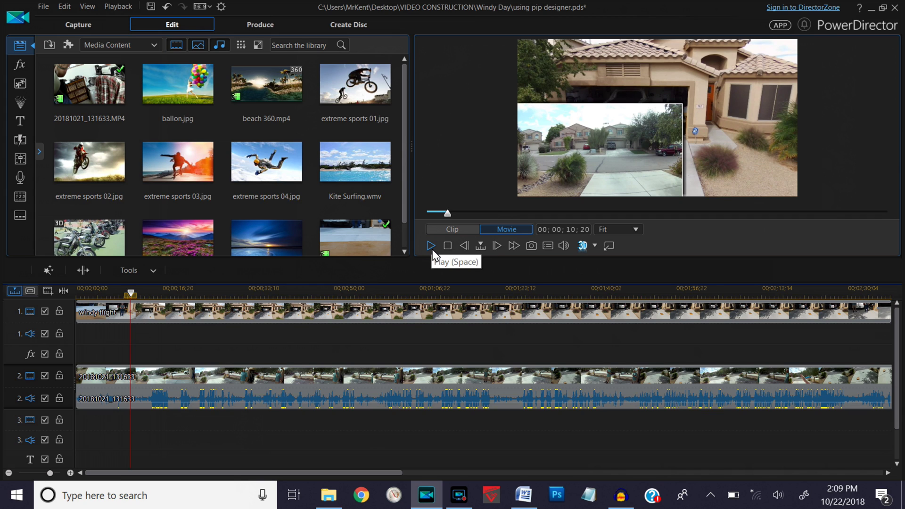
pyautogui.click(432, 246)
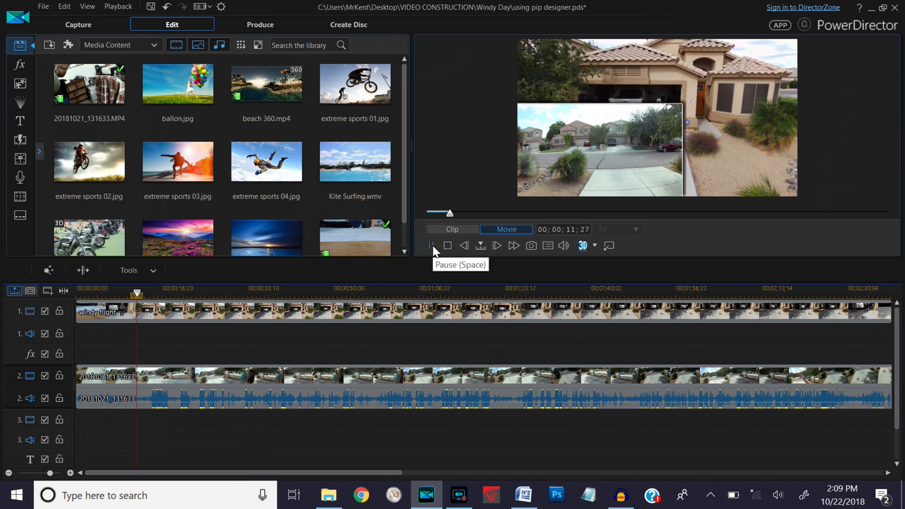
pyautogui.click(432, 245)
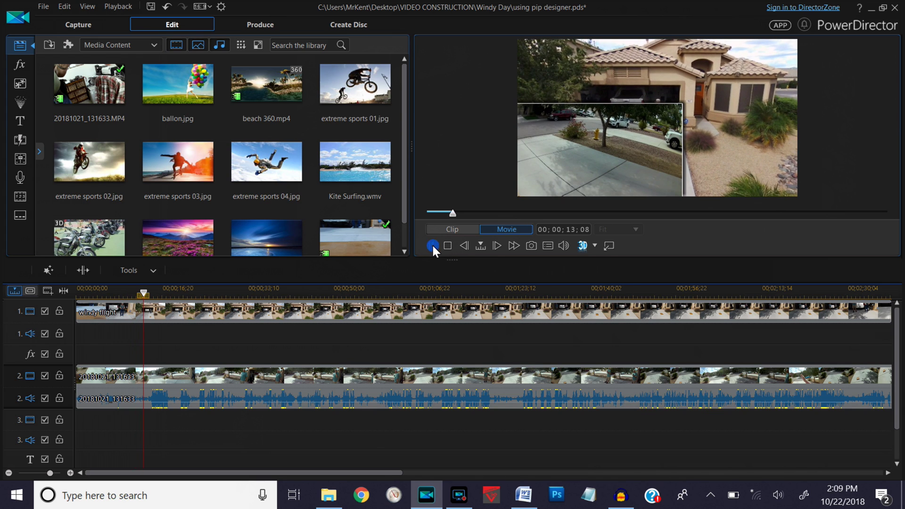
# Step: Park the playhead at 00;00;11;01 and unlink the video and audio of the track 2 clip
pyautogui.click(143, 292)
pyautogui.moveTo(143, 292); pyautogui.dragTo(138, 290)
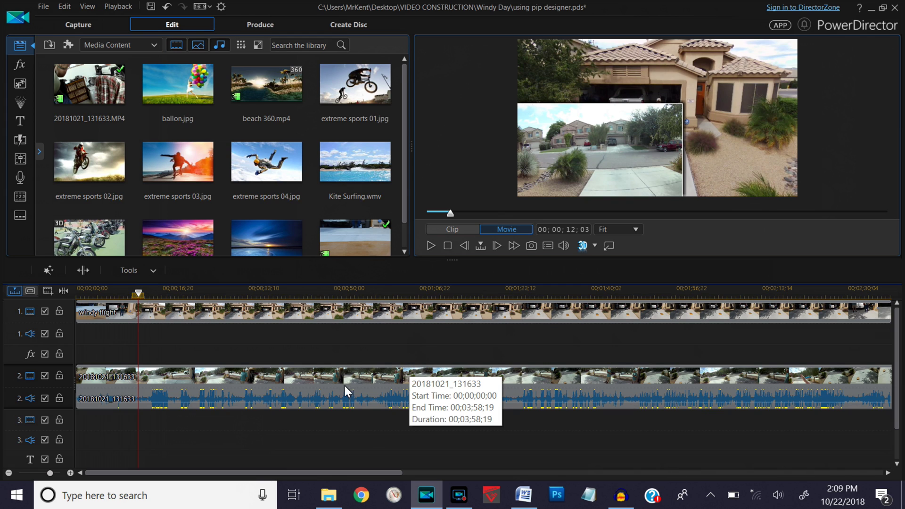
pyautogui.click(164, 376)
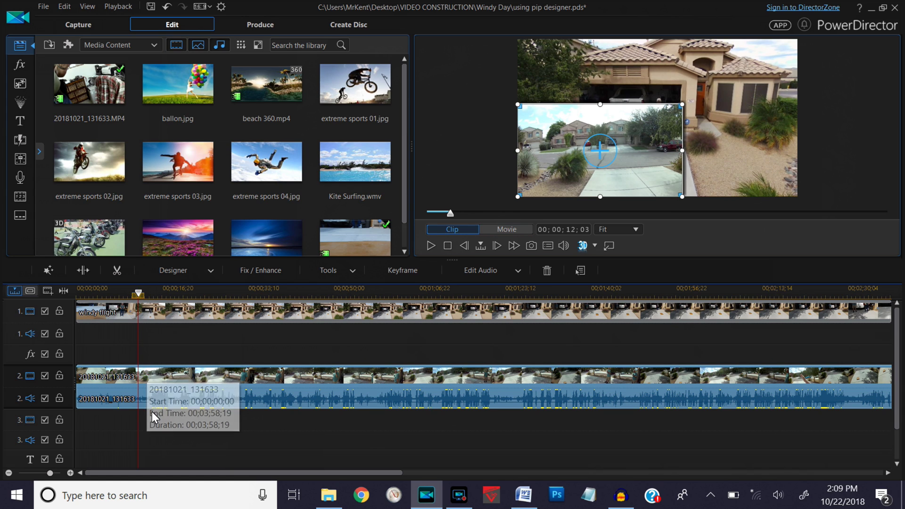
pyautogui.click(136, 290)
pyautogui.moveTo(135, 290); pyautogui.dragTo(130, 290)
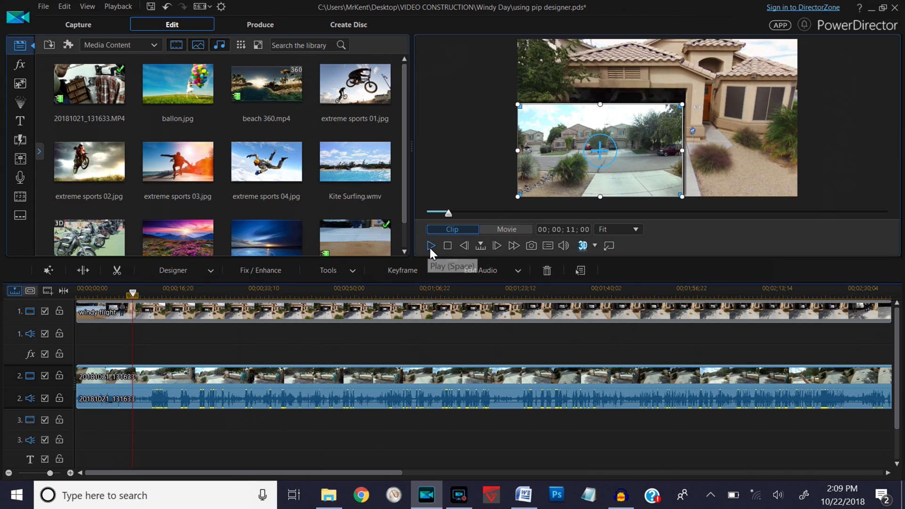
pyautogui.click(428, 245)
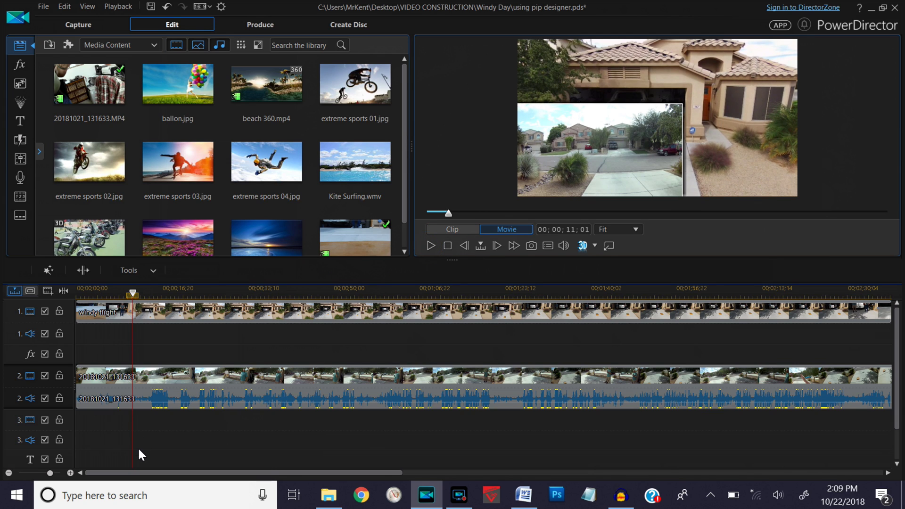
pyautogui.click(202, 382)
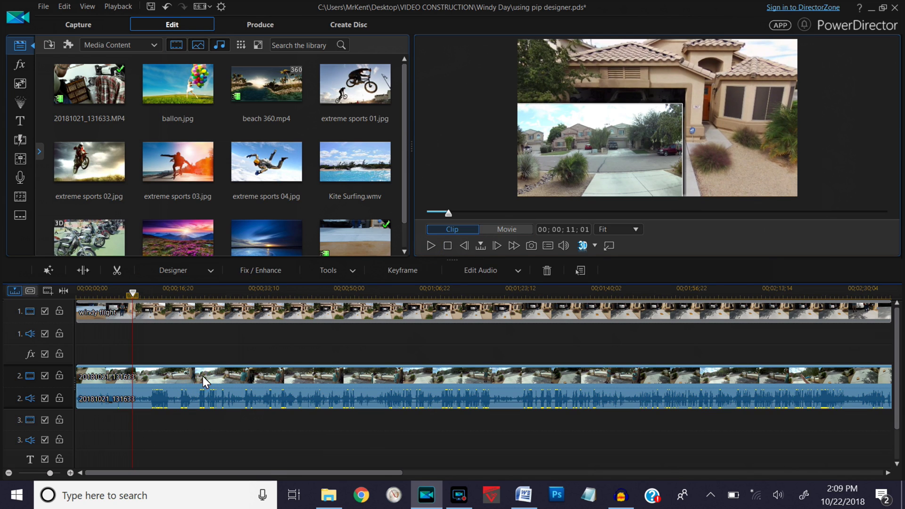
pyautogui.rightClick(203, 373)
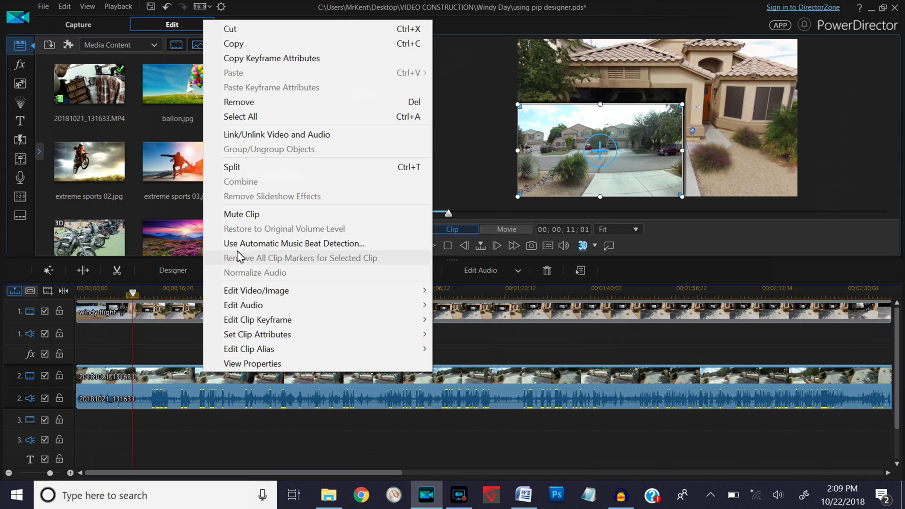
pyautogui.click(264, 134)
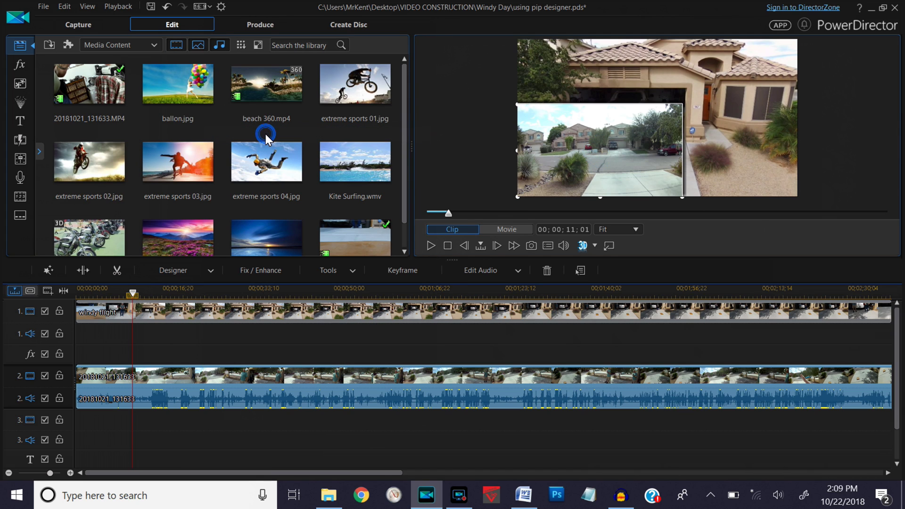
# Step: Split the track 2 audio at the playhead and remove the portion after the split
pyautogui.click(222, 397)
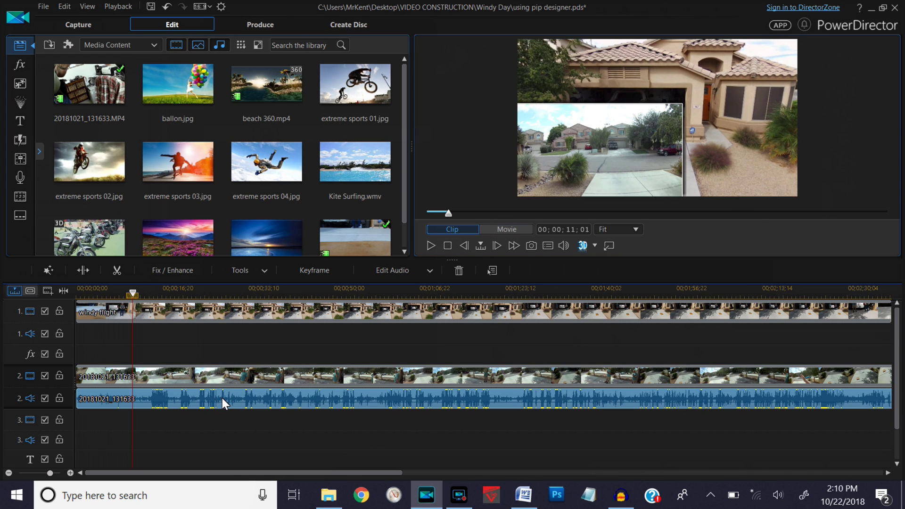
pyautogui.click(84, 269)
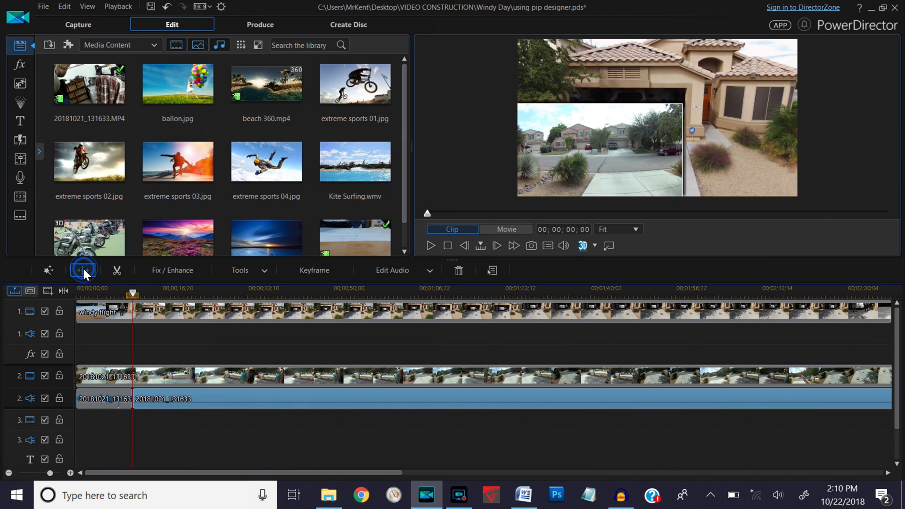
pyautogui.rightClick(276, 397)
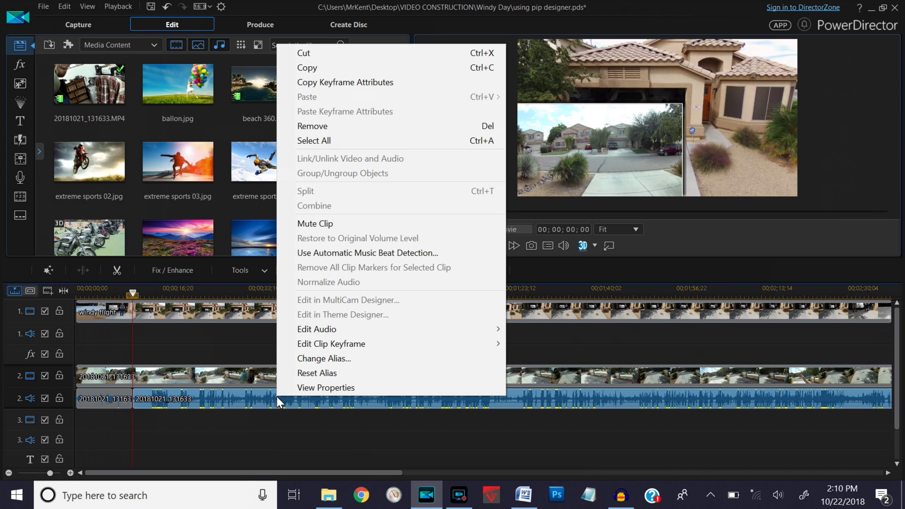
pyautogui.click(347, 128)
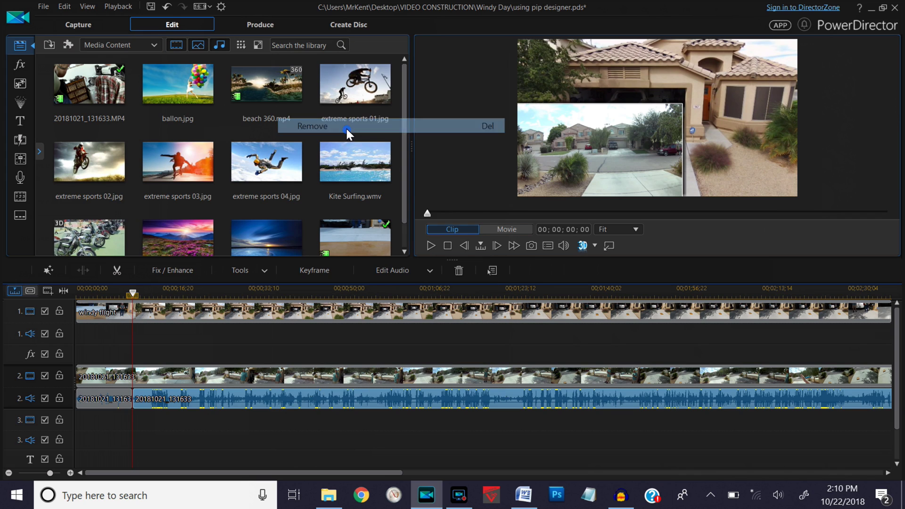
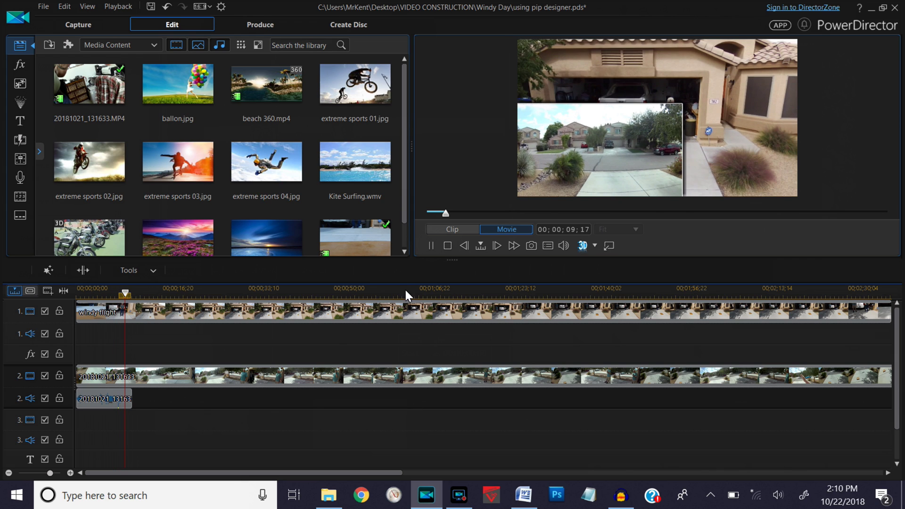
# Step: Pause the movie playback and open the volume keyframe settings for the remaining audio clip on track 2
pyautogui.click(430, 246)
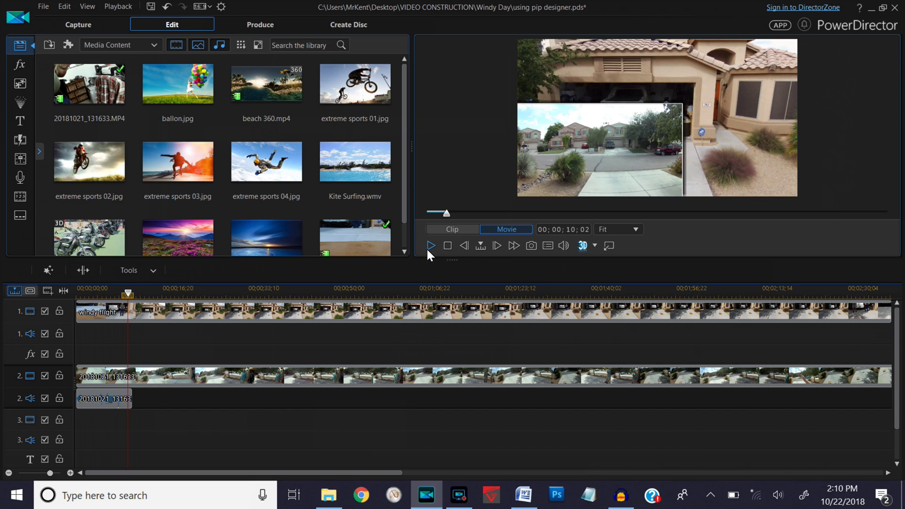
pyautogui.click(103, 395)
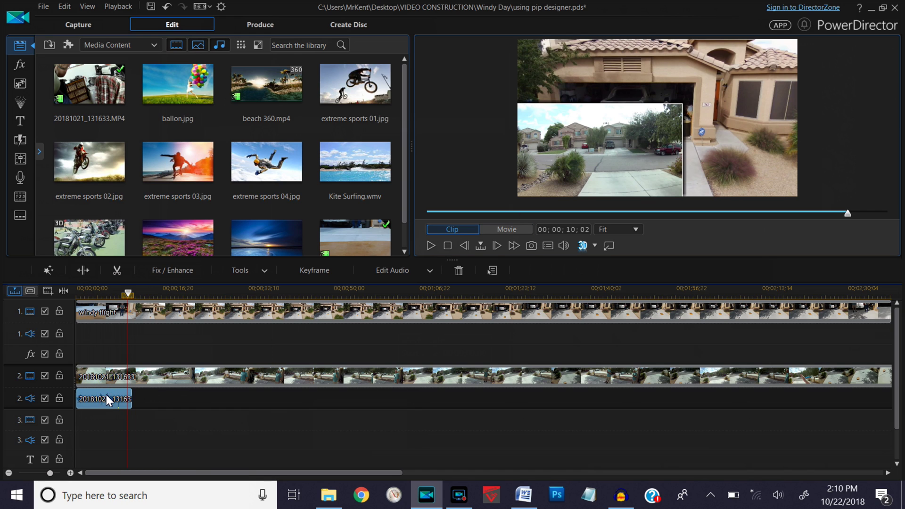
pyautogui.click(129, 294)
pyautogui.click(106, 395)
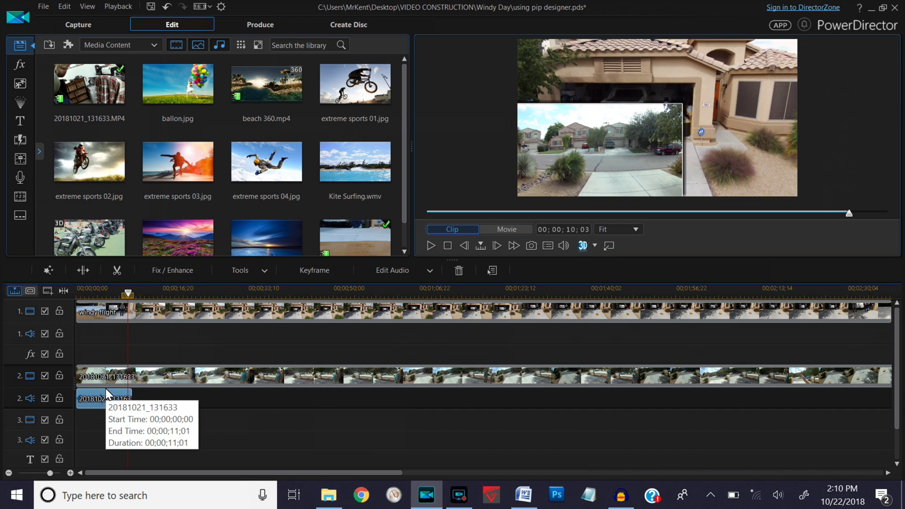
pyautogui.click(307, 270)
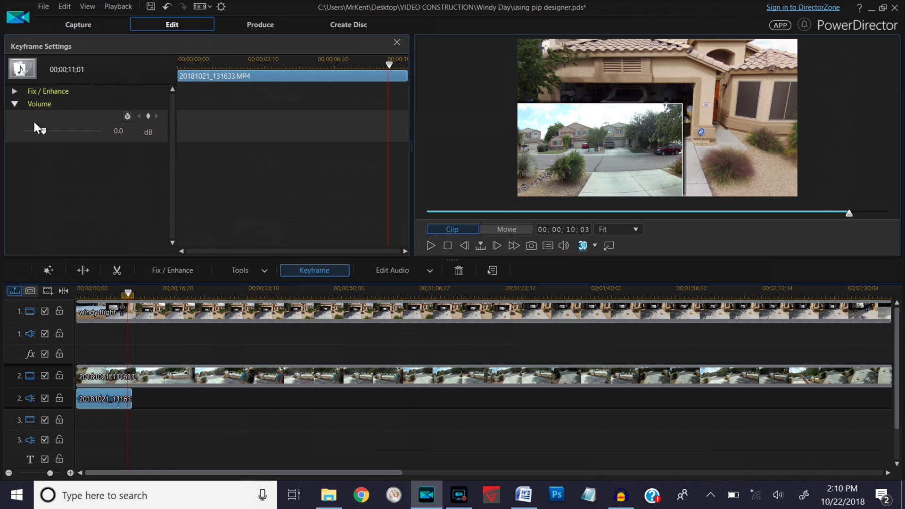
pyautogui.click(14, 103)
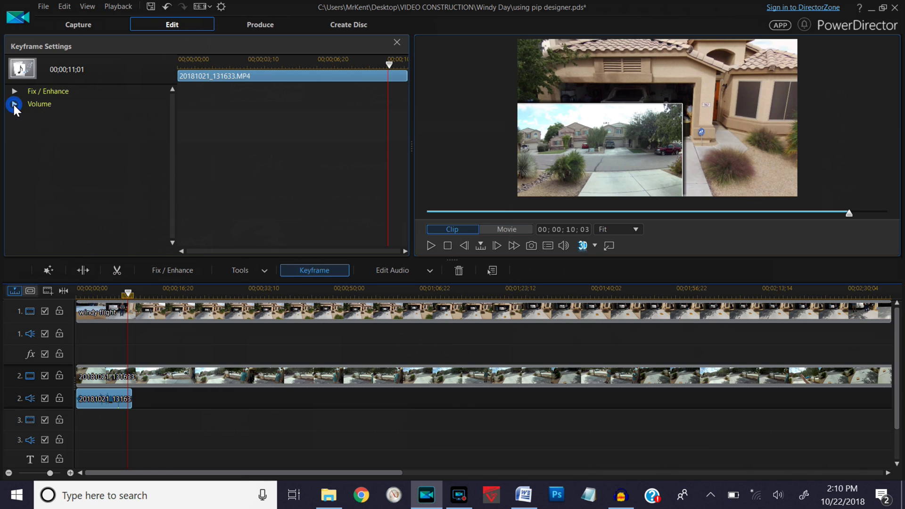
pyautogui.click(14, 104)
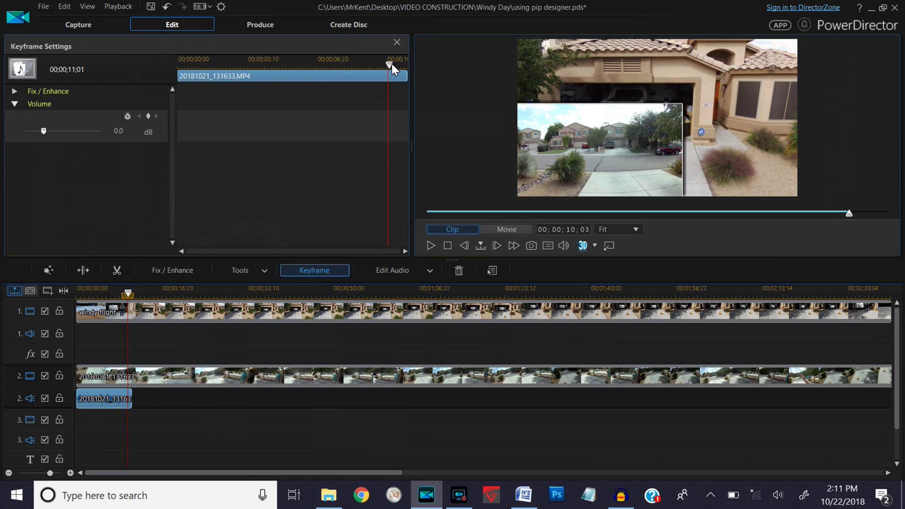
# Step: Add a volume keyframe to the track 2 audio clip at 00;00;04;27, at 0.0 dB
pyautogui.moveTo(389, 65); pyautogui.dragTo(139, 65)
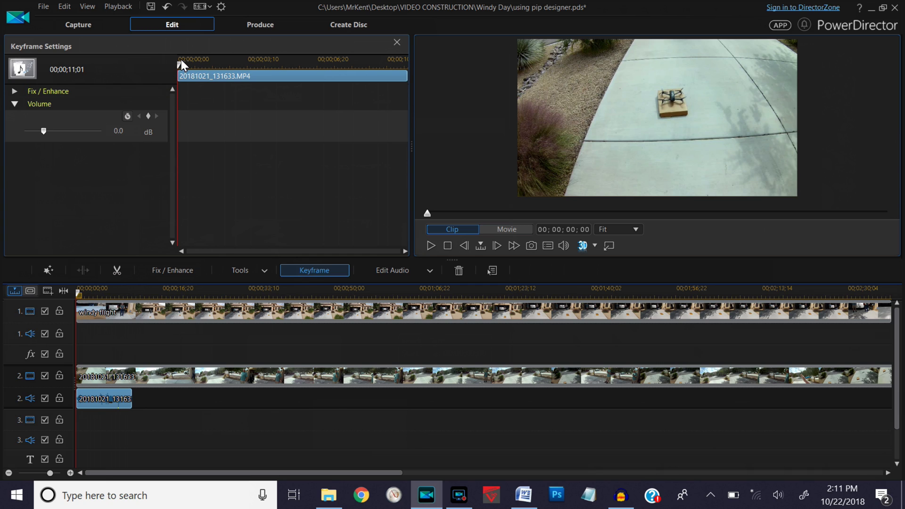
pyautogui.moveTo(178, 66); pyautogui.dragTo(281, 59)
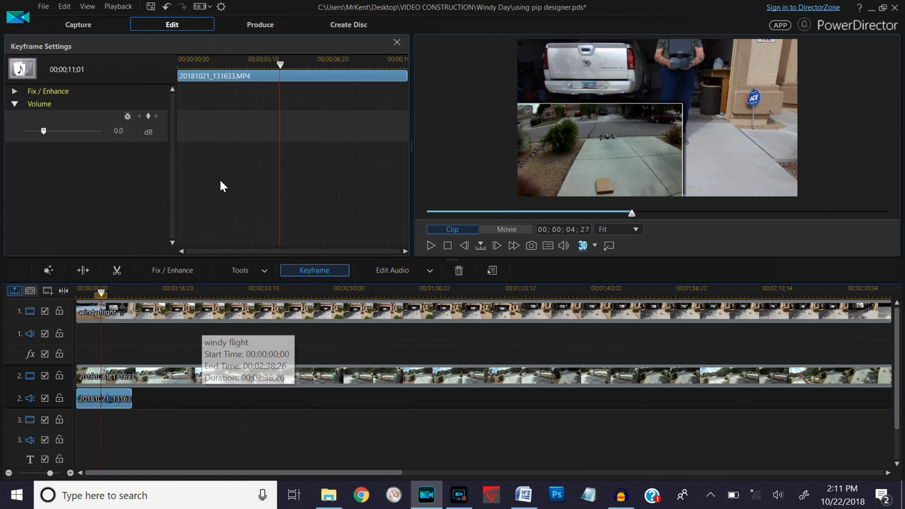
pyautogui.click(149, 116)
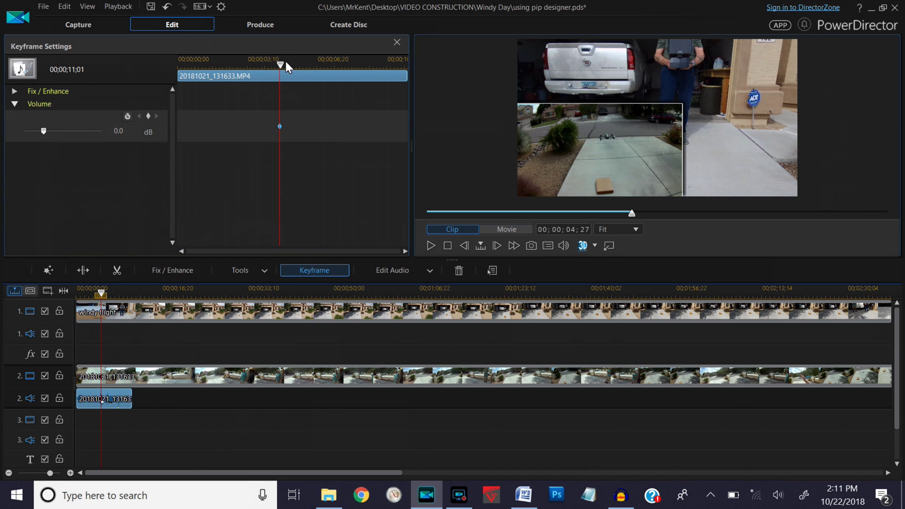
# Step: Add a volume keyframe at the end of the track 2 audio clip, 00;00;11;01, lower it to the minimum, and close the keyframe settings
pyautogui.moveTo(281, 64); pyautogui.dragTo(435, 63)
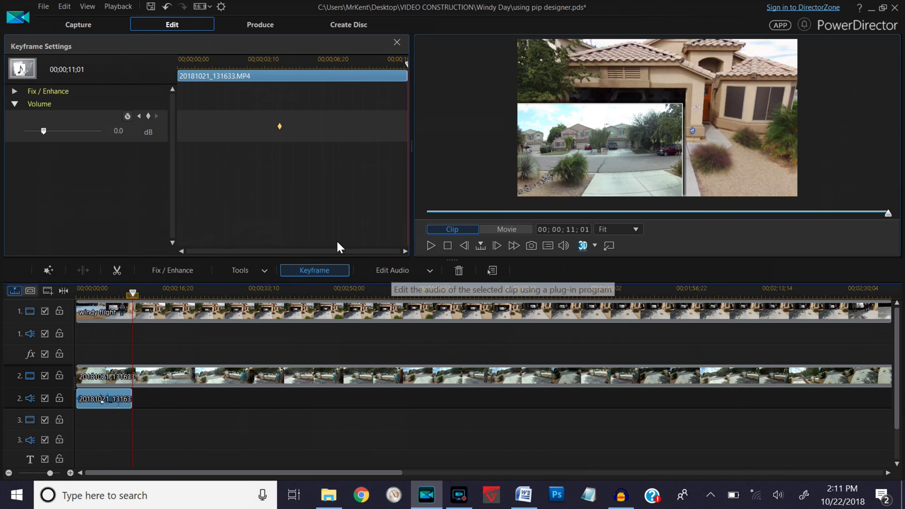
pyautogui.click(148, 117)
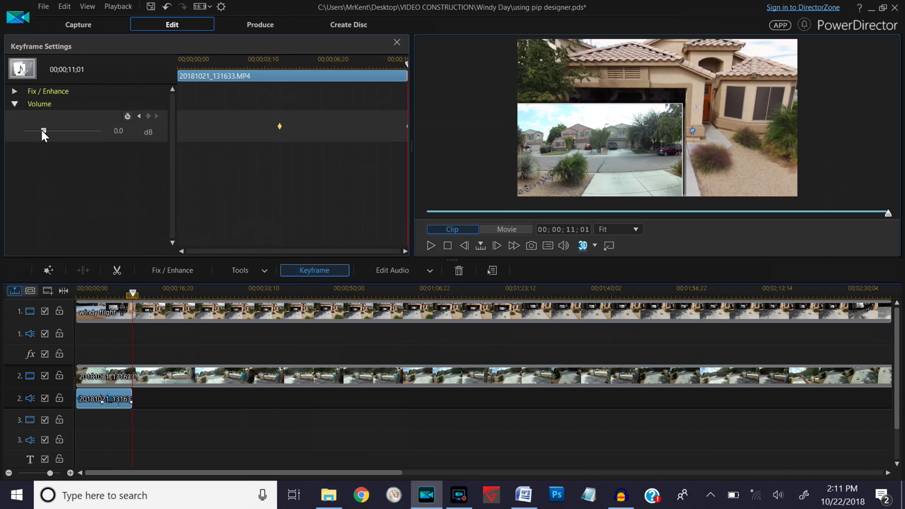
pyautogui.moveTo(44, 130); pyautogui.dragTo(7, 123)
pyautogui.click(398, 42)
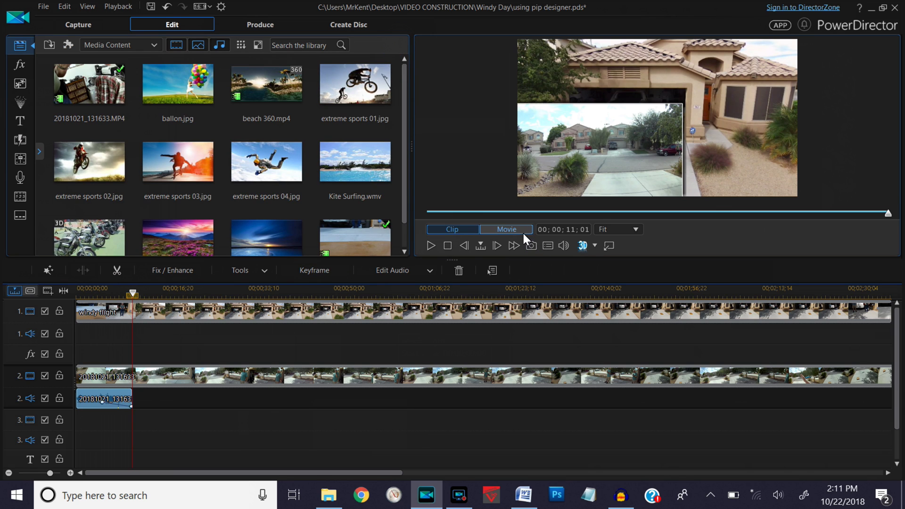
# Step: Play the whole movie from the beginning, pausing at intervals up to 00;00;10;10, to check the track 2 audio fade
pyautogui.click(523, 228)
pyautogui.click(447, 246)
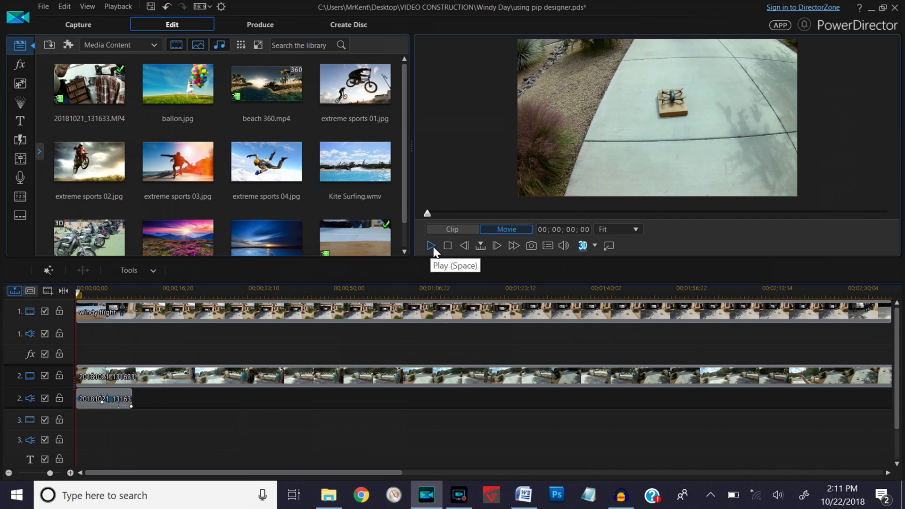
pyautogui.click(433, 247)
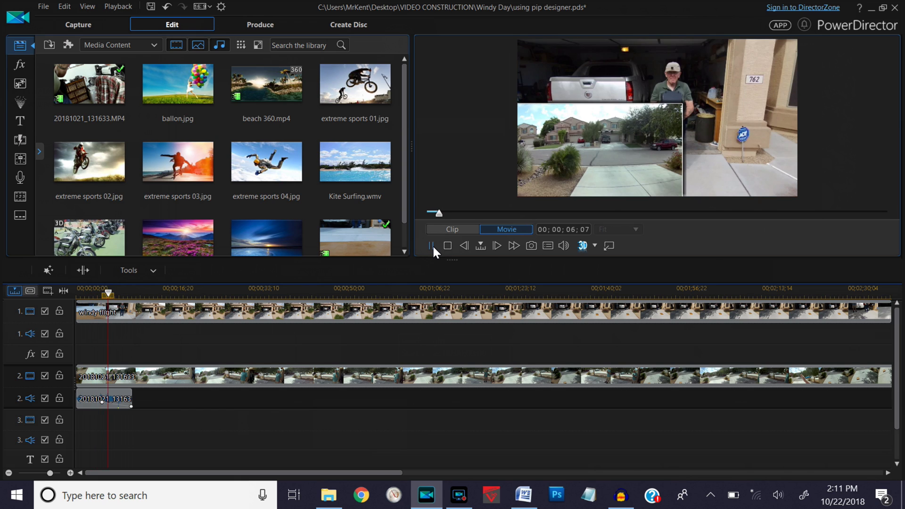
pyautogui.click(432, 249)
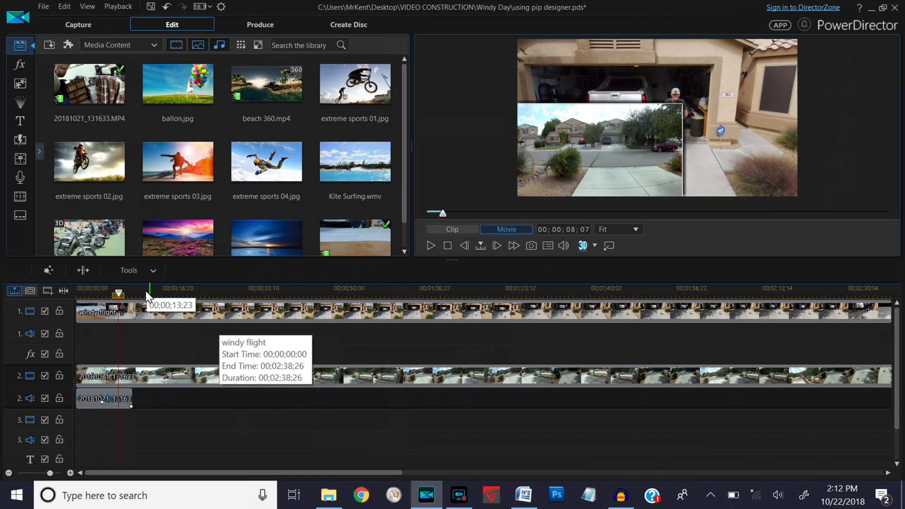
pyautogui.click(431, 246)
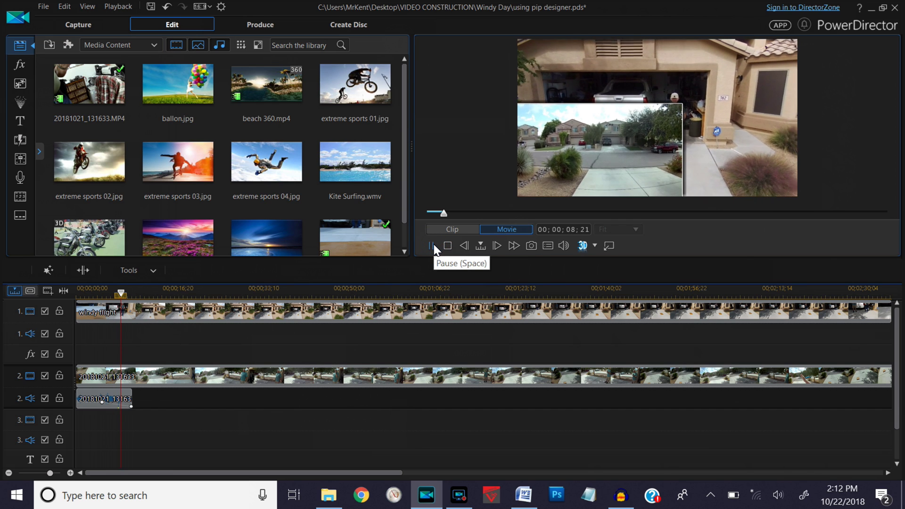
pyautogui.click(431, 245)
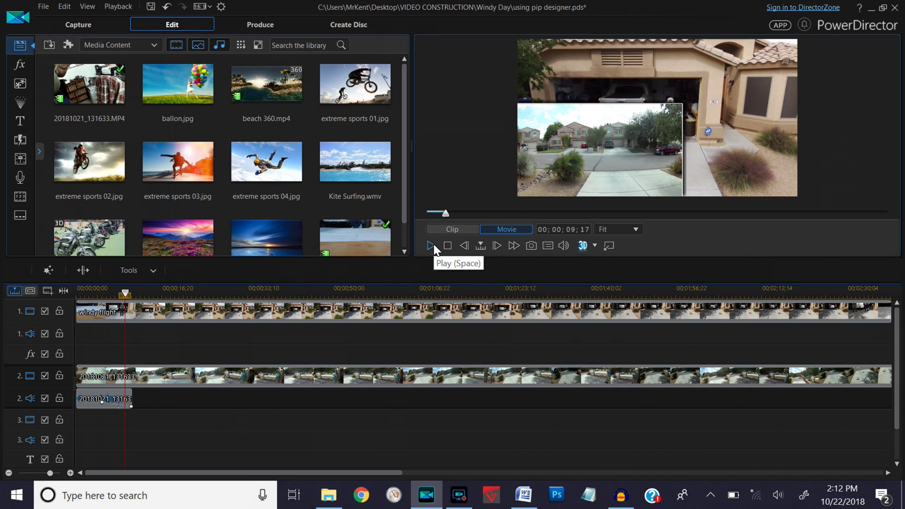
pyautogui.click(431, 246)
pyautogui.click(431, 245)
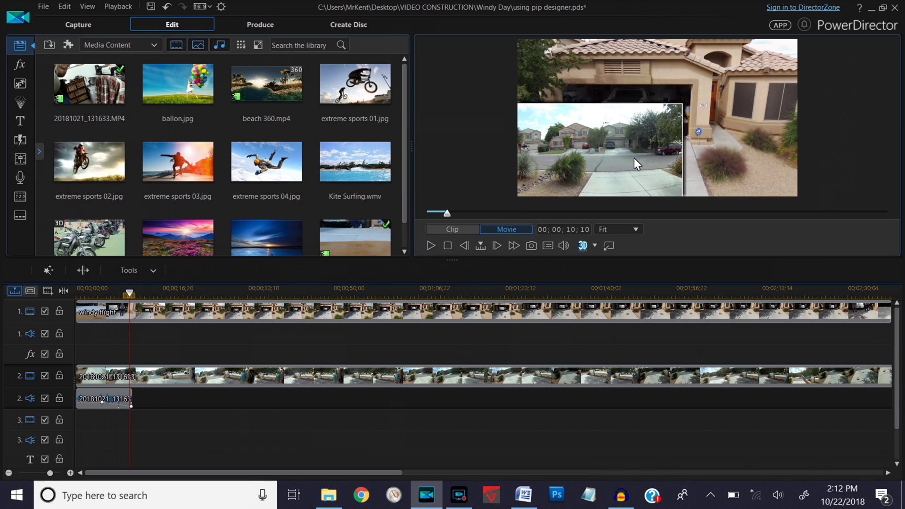
# Step: Open the track 2 video clip in the PiP Designer and add position and scale keyframes at 00;00;10;10
pyautogui.click(259, 378)
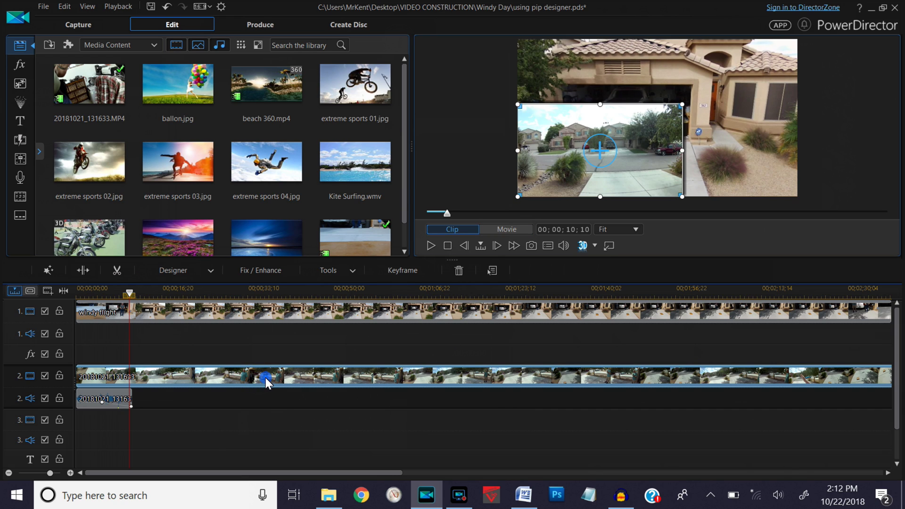
pyautogui.doubleClick(265, 377)
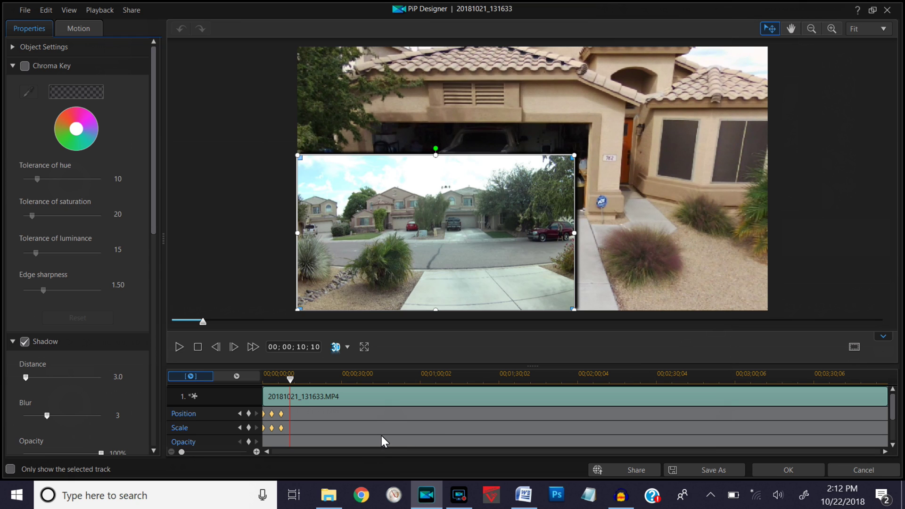
pyautogui.click(248, 413)
pyautogui.click(248, 427)
# Step: At 00;00;12;07, move the inset picture to the frame's lower-right corner, shrink it toward that corner, and apply the PiP changes
pyautogui.moveTo(290, 380); pyautogui.dragTo(295, 381)
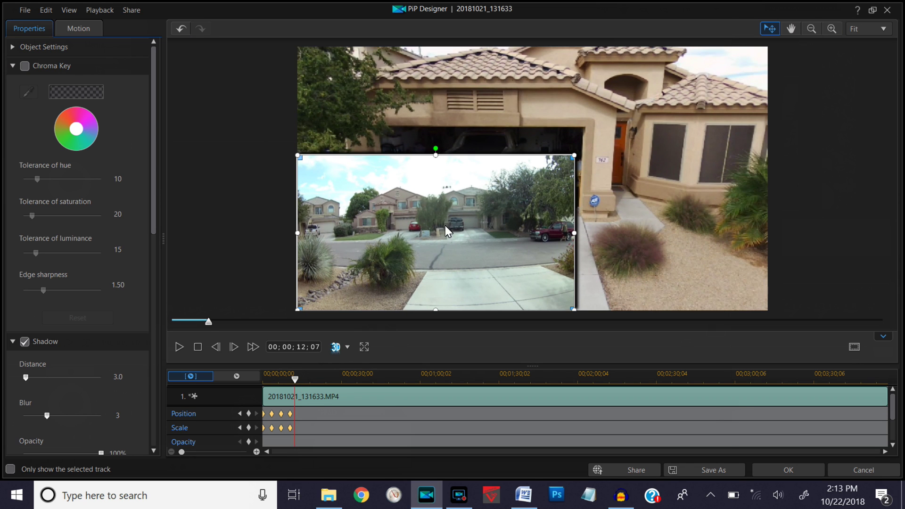
pyautogui.moveTo(417, 229); pyautogui.dragTo(587, 238)
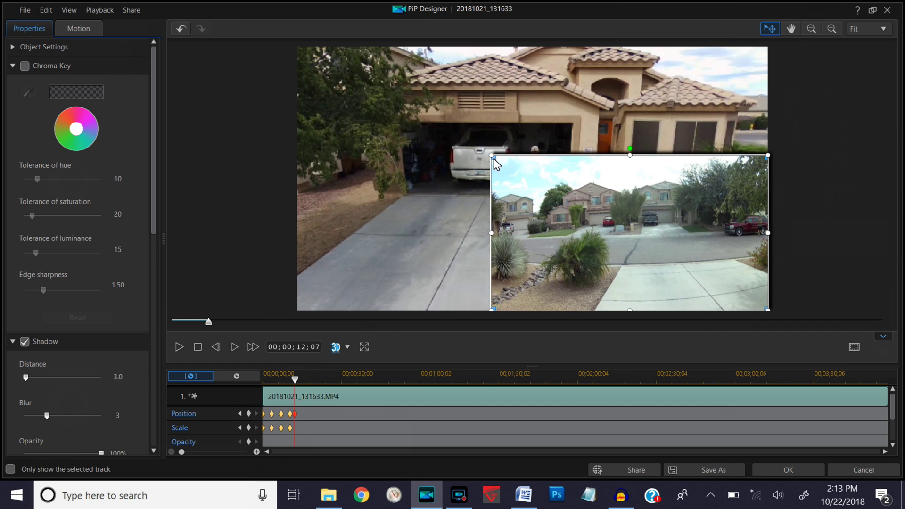
pyautogui.moveTo(491, 156); pyautogui.dragTo(565, 225)
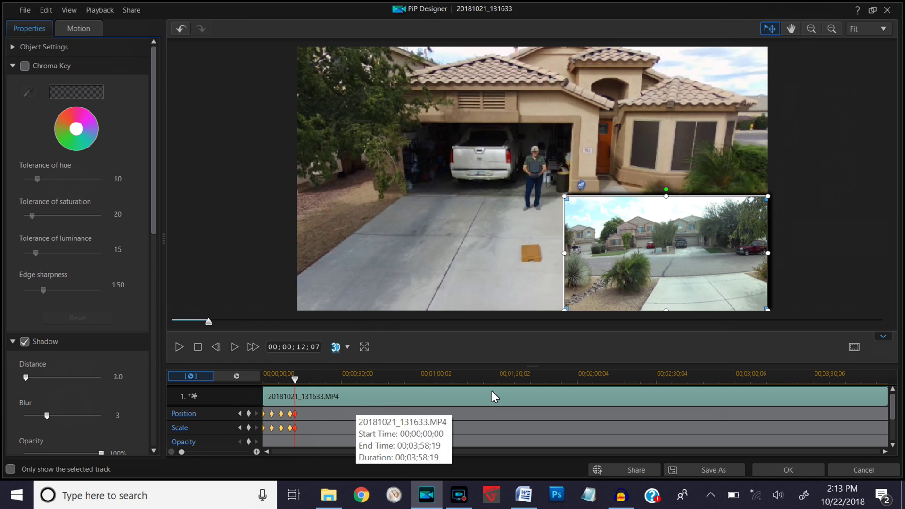
pyautogui.click(787, 468)
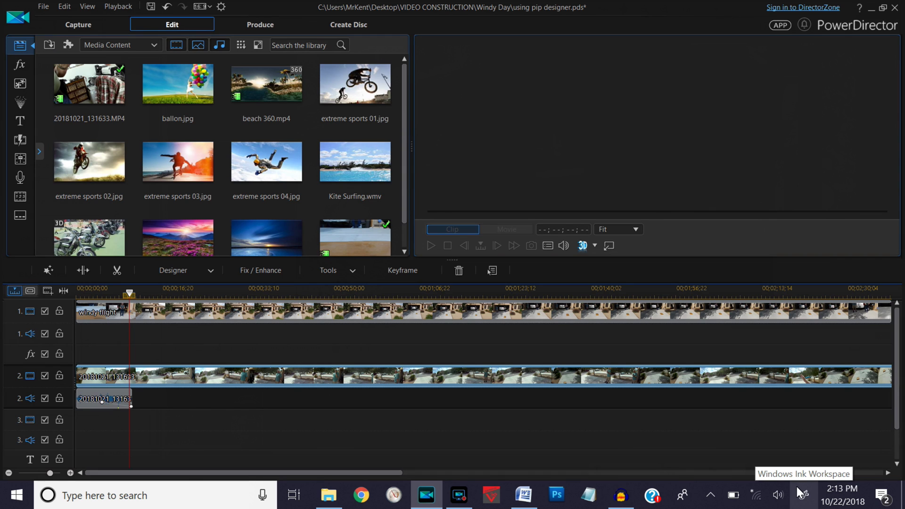
# Step: Play the whole movie with pauses through 00;00;20;00 to review the inset's move and resize into the lower-right corner
pyautogui.click(501, 228)
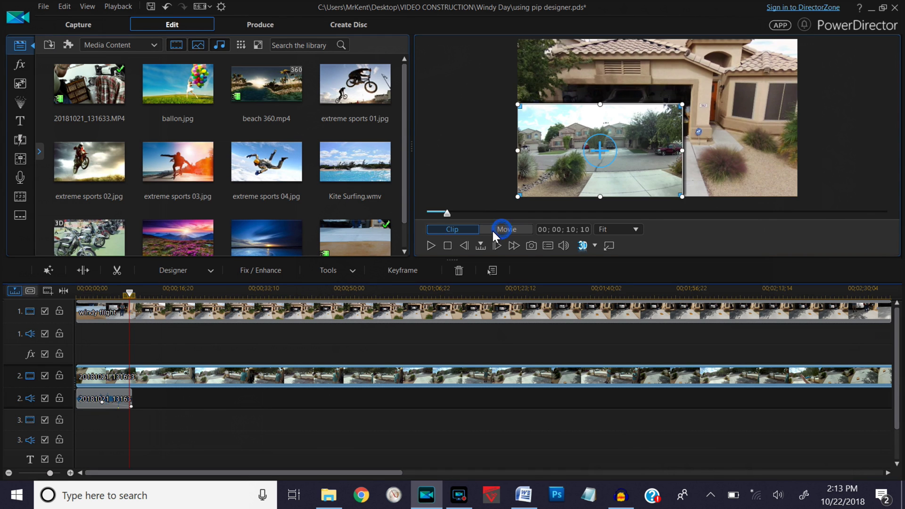
pyautogui.click(431, 246)
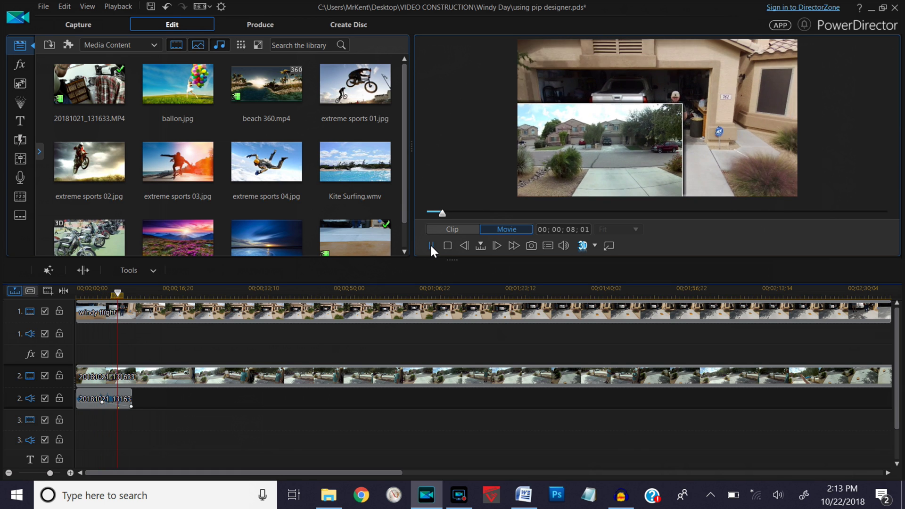
pyautogui.click(431, 246)
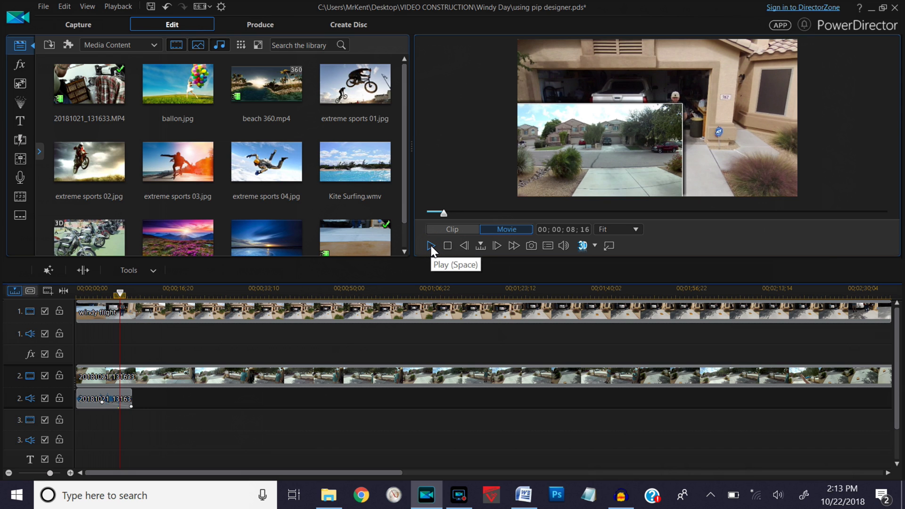
pyautogui.click(431, 245)
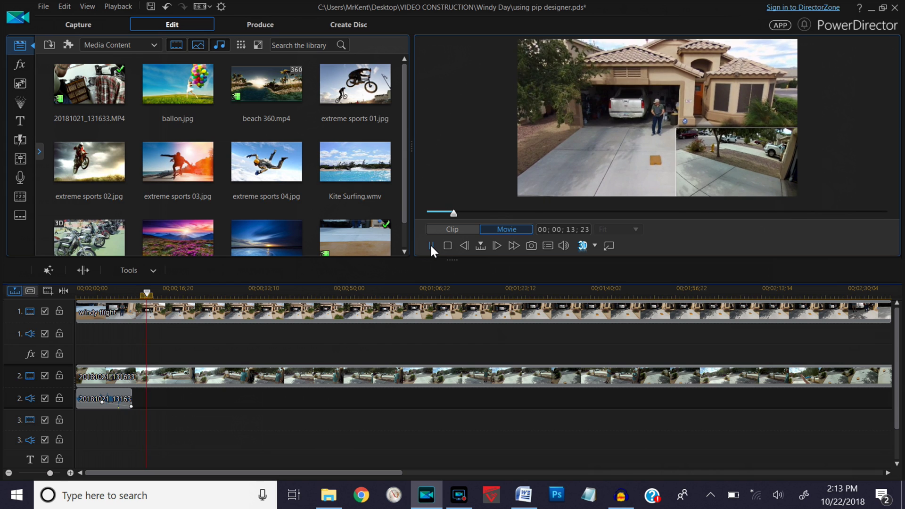
pyautogui.click(431, 245)
pyautogui.click(430, 245)
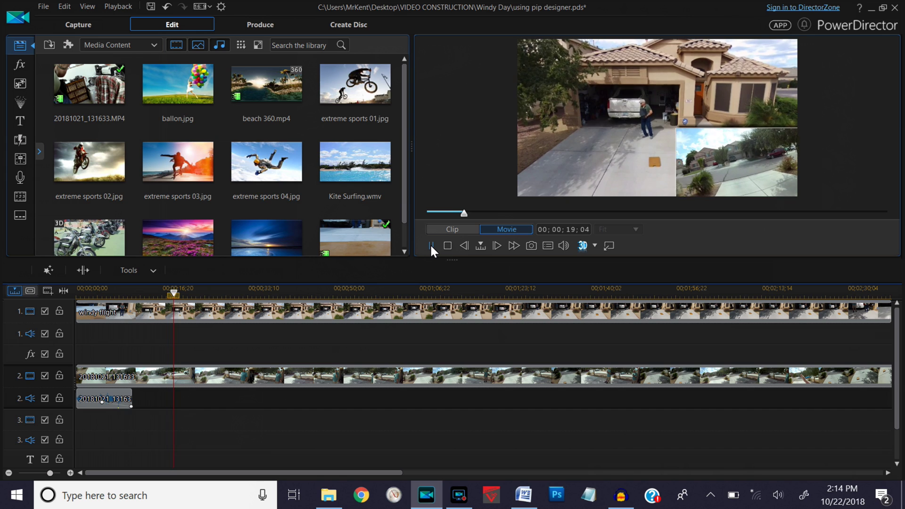
pyautogui.click(430, 244)
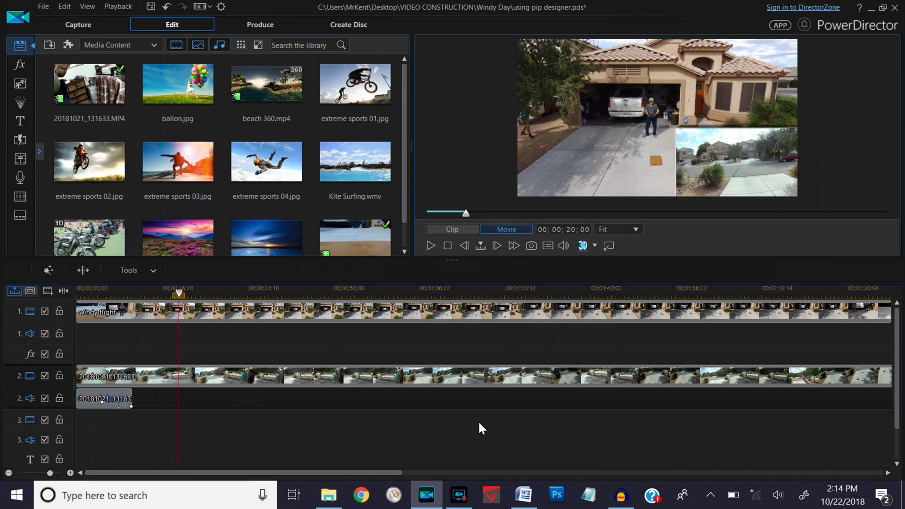
pyautogui.hotkey('alt', 'Tab')
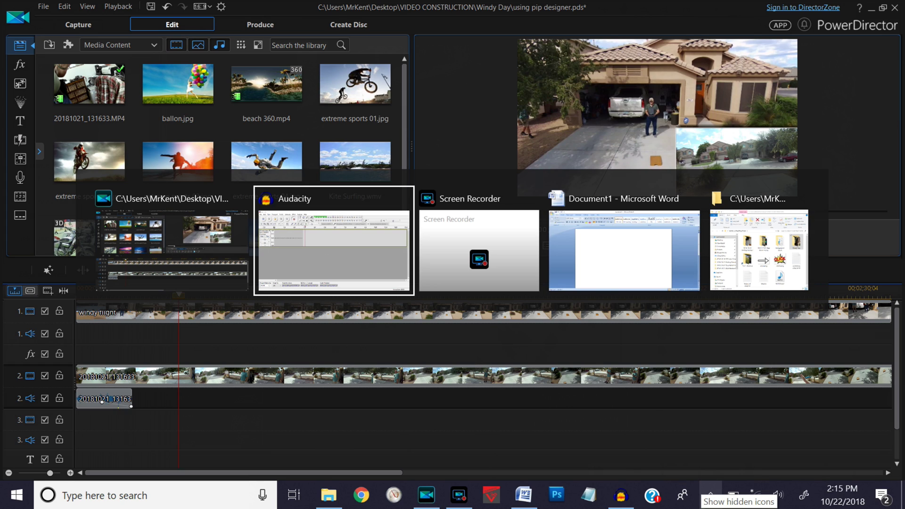
pyautogui.hotkey('alt', 'Tab')
pyautogui.hotkey('alt', 'Tab')
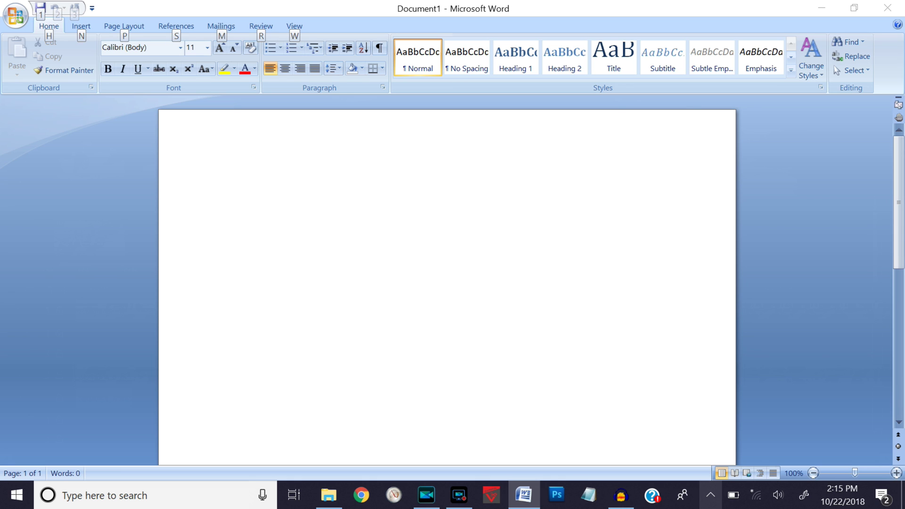
pyautogui.hotkey('alt', 'Tab')
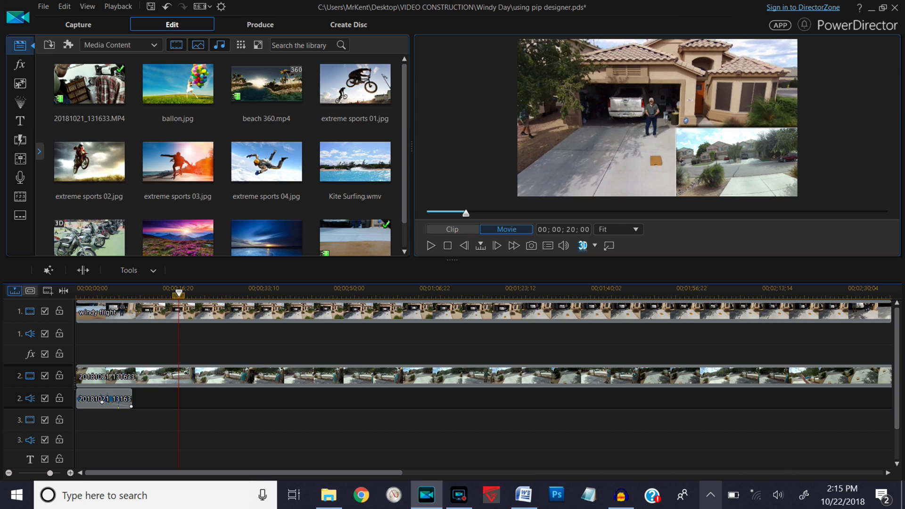
pyautogui.hotkey('alt', 'Tab')
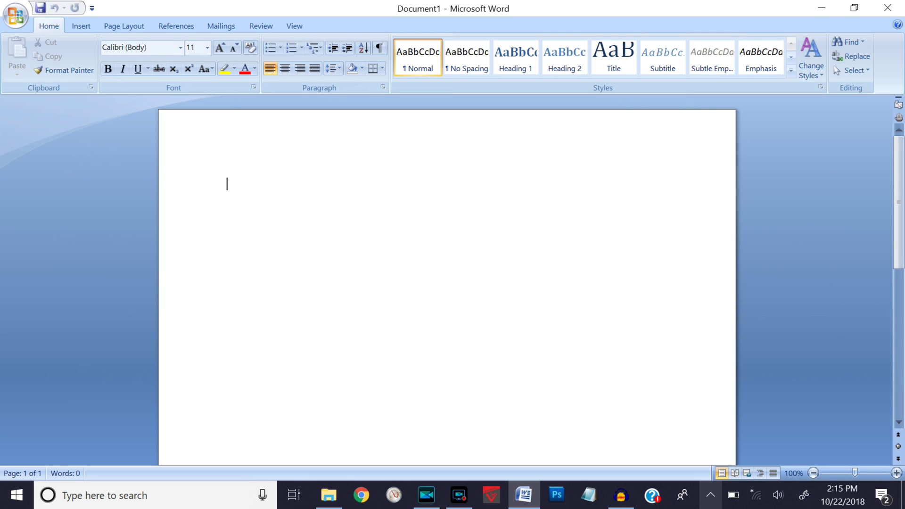
pyautogui.hotkey('alt', 'Tab')
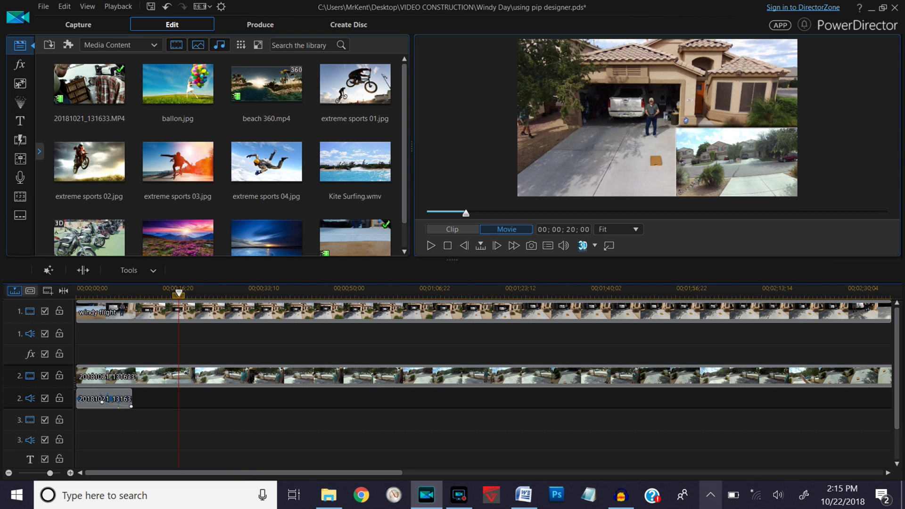